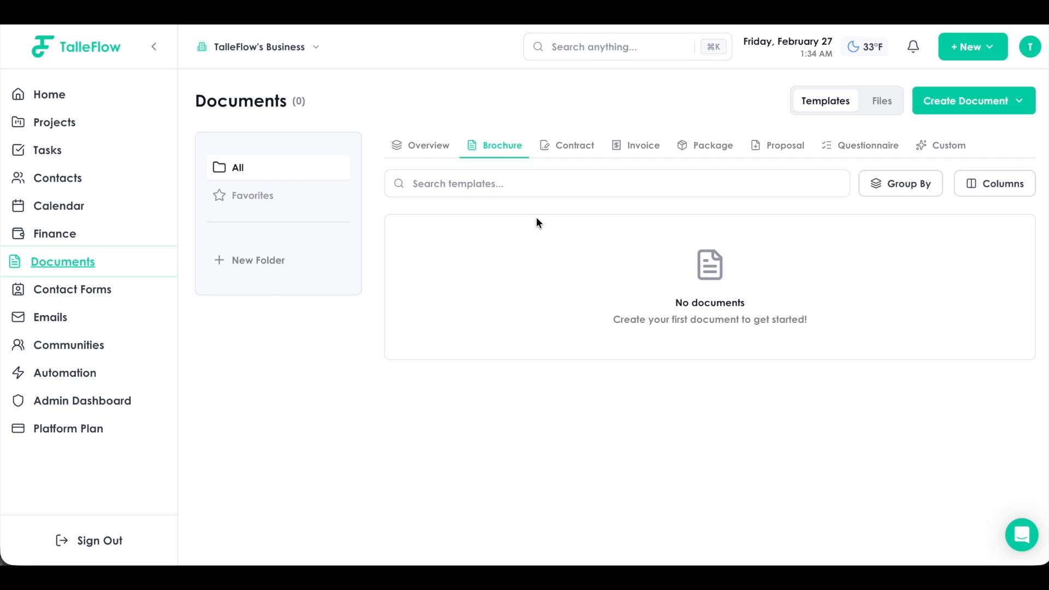
Step: Create a brochure as a one-off document file and assign it to the wedding project
left_click(892, 107)
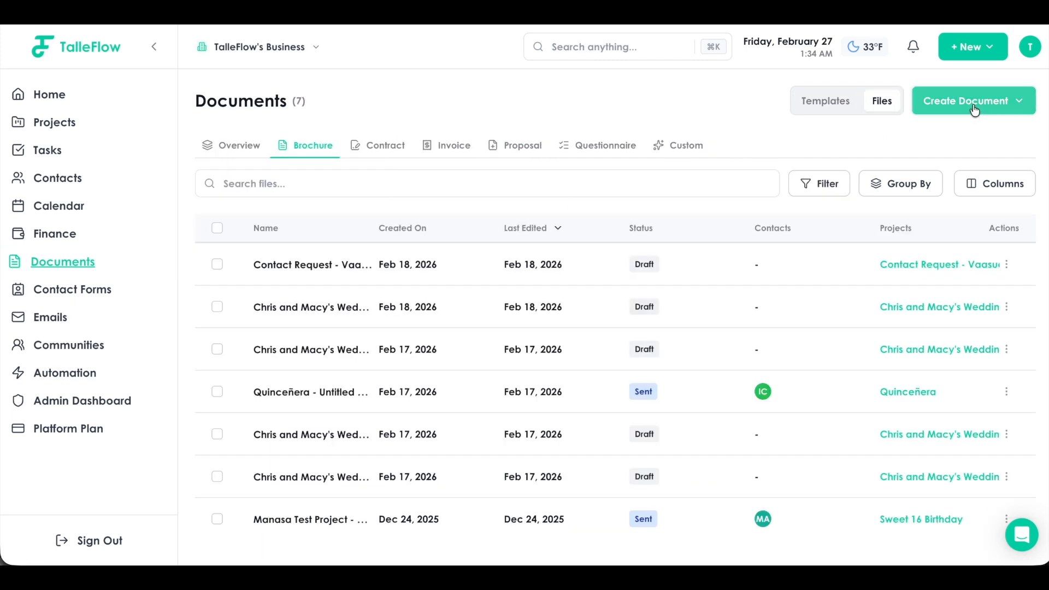
left_click(973, 103)
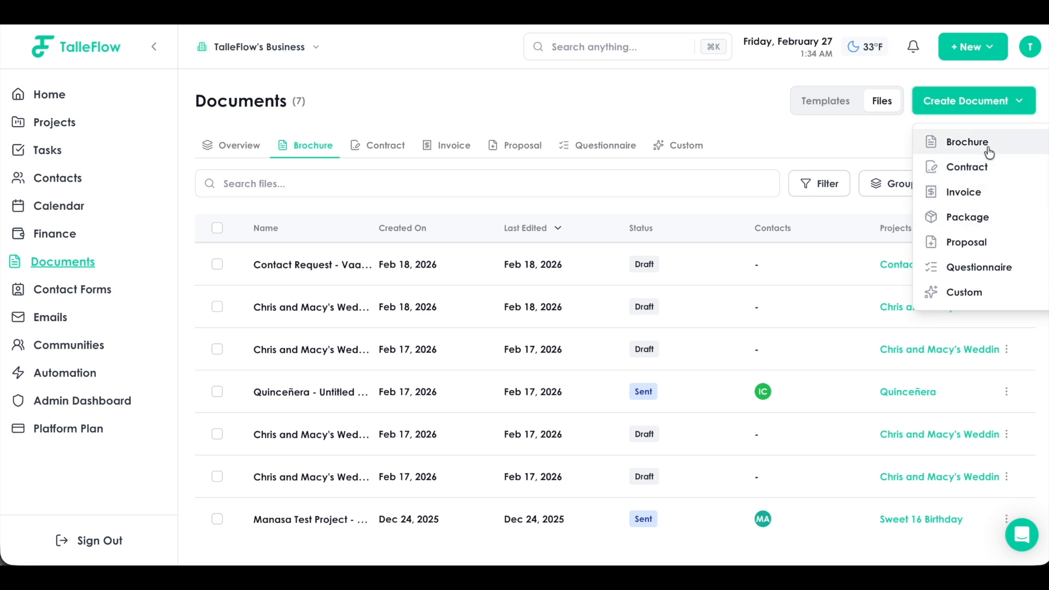
left_click(988, 152)
scroll(765, 334, "down", 1)
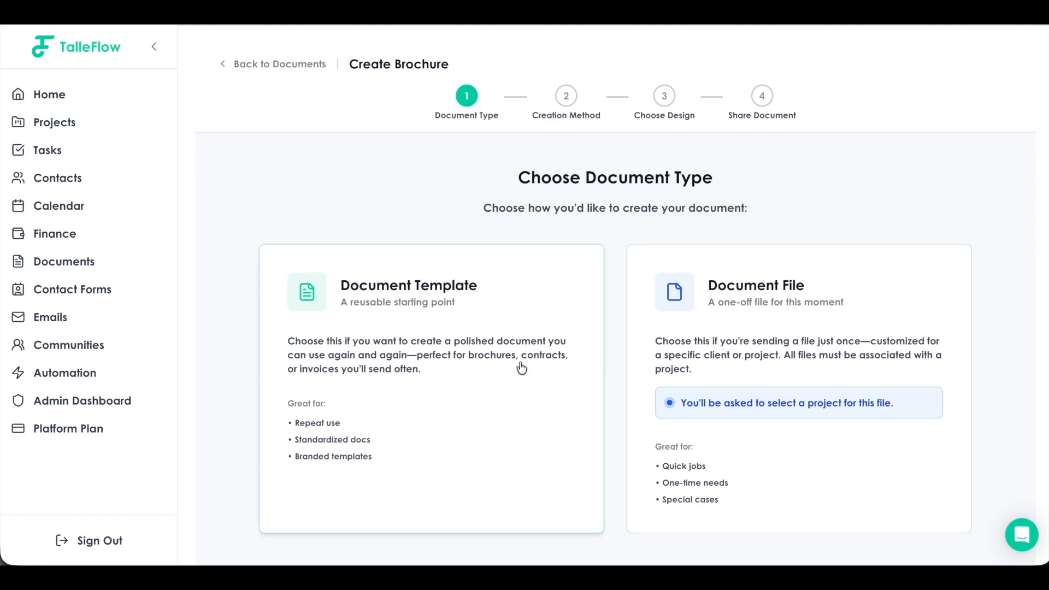
left_click(677, 321)
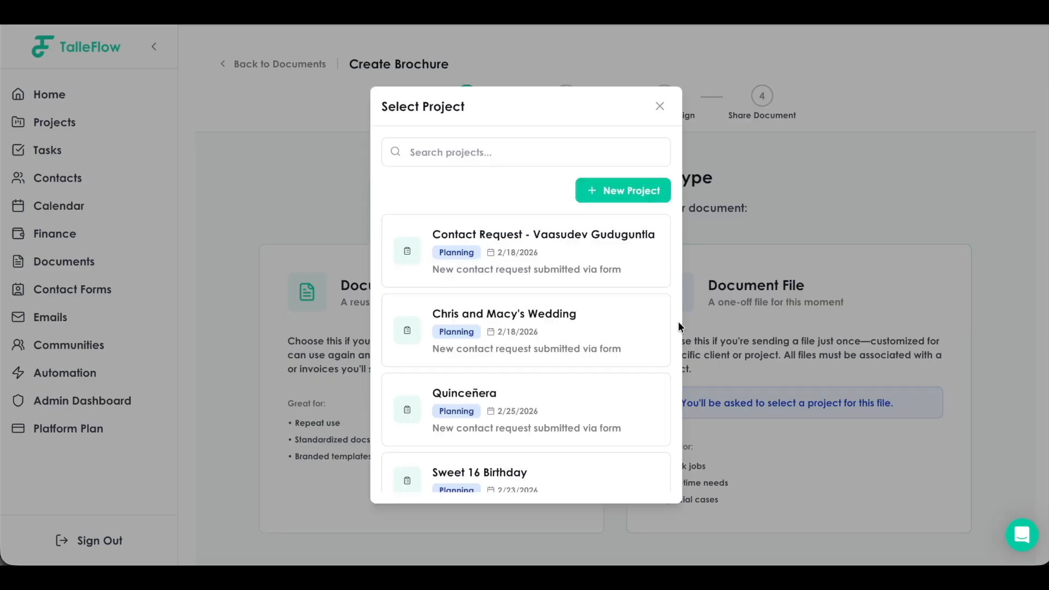
left_click(616, 337)
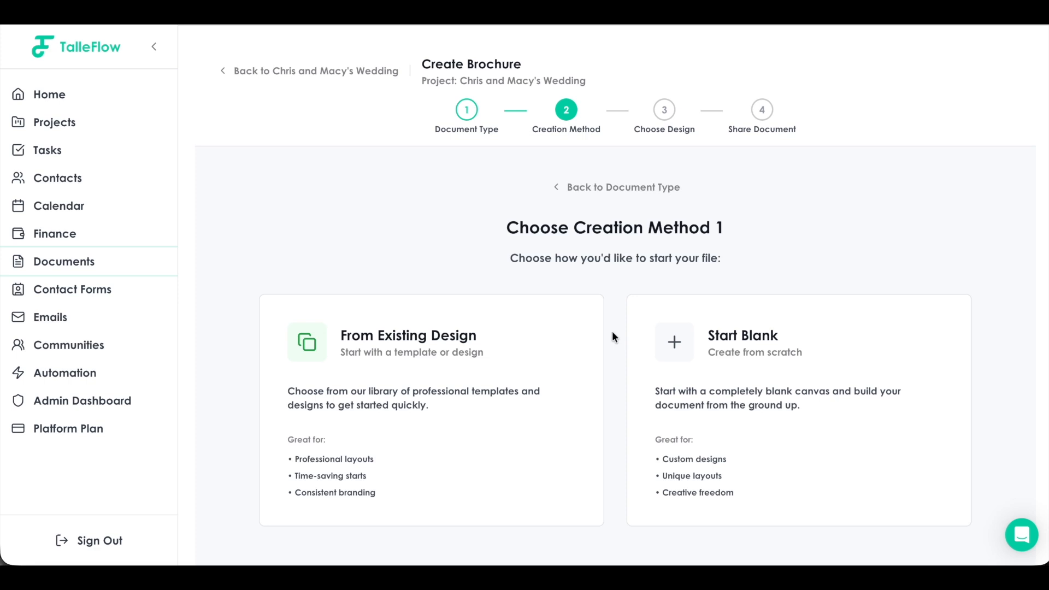
Step: Start the brochure from the Quinceañera library template in the editor, and collapse the main navigation sidebar
left_click(572, 351)
scroll(637, 315, "down", 5)
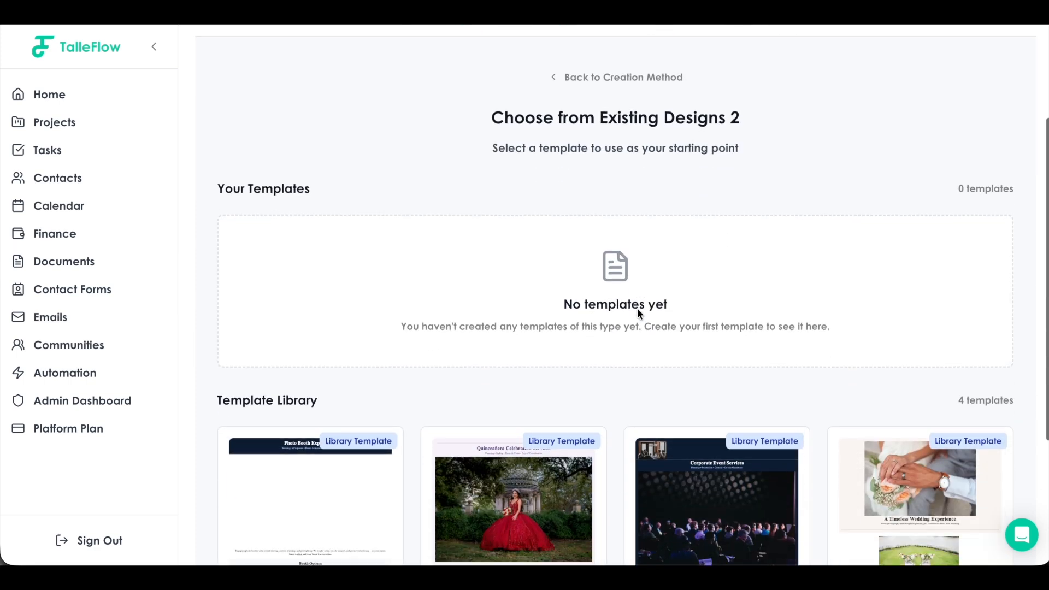
left_click(584, 378)
scroll(656, 196, "up", 3)
scroll(748, 164, "up", 2)
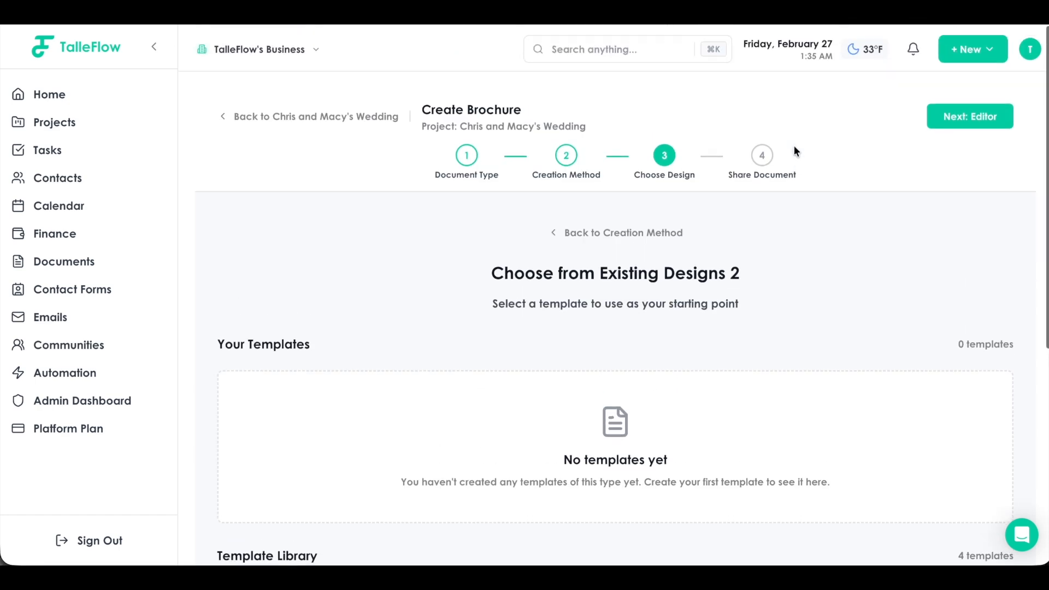
left_click(989, 113)
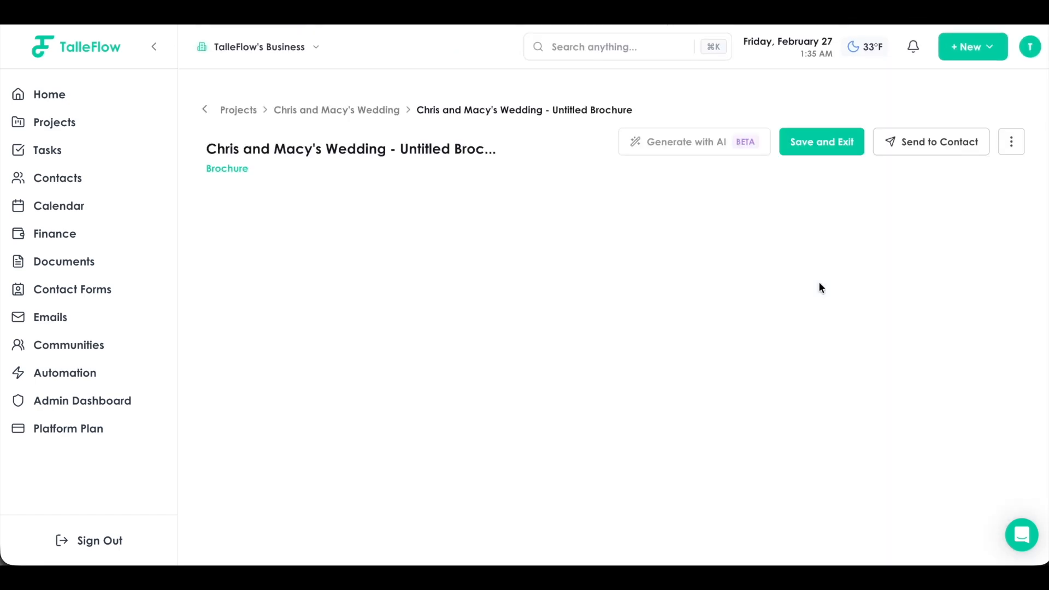
left_click(155, 48)
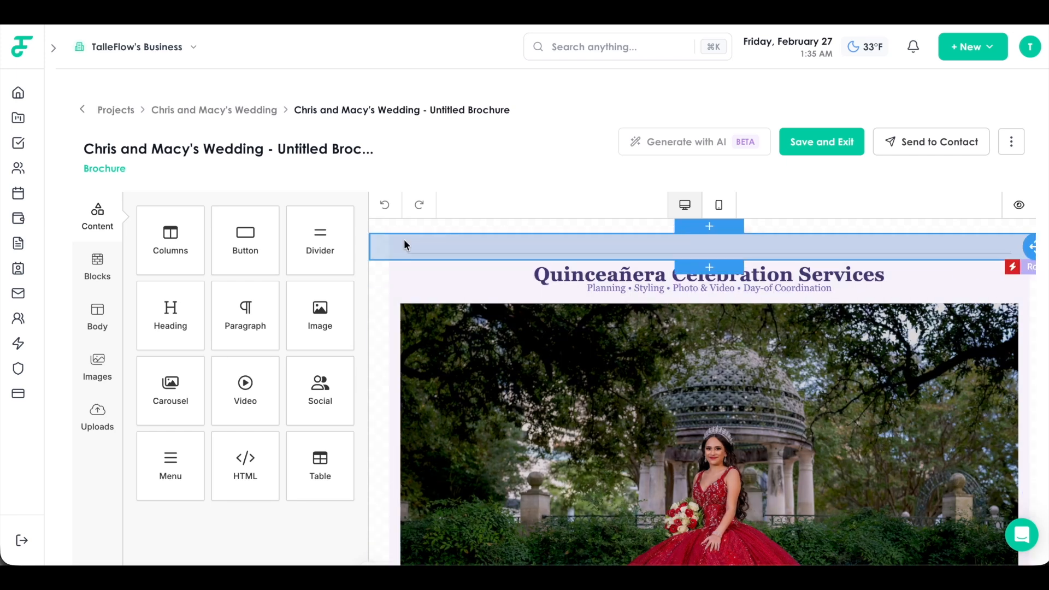
Step: Try adding a paragraph block directly above the introductory text, and delete that block
scroll(376, 241, "down", 3)
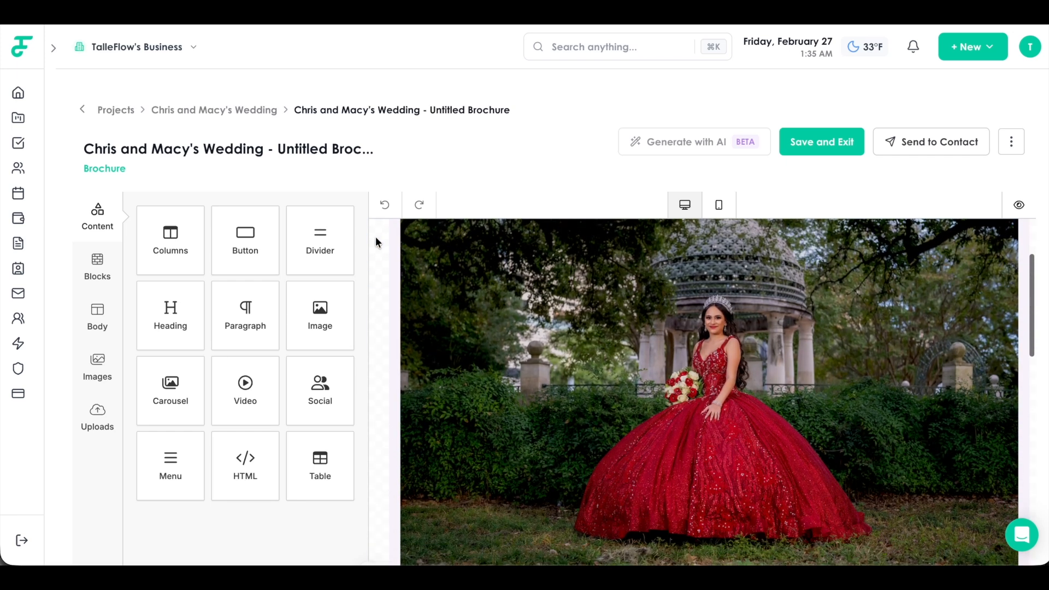
scroll(401, 307, "up", 3)
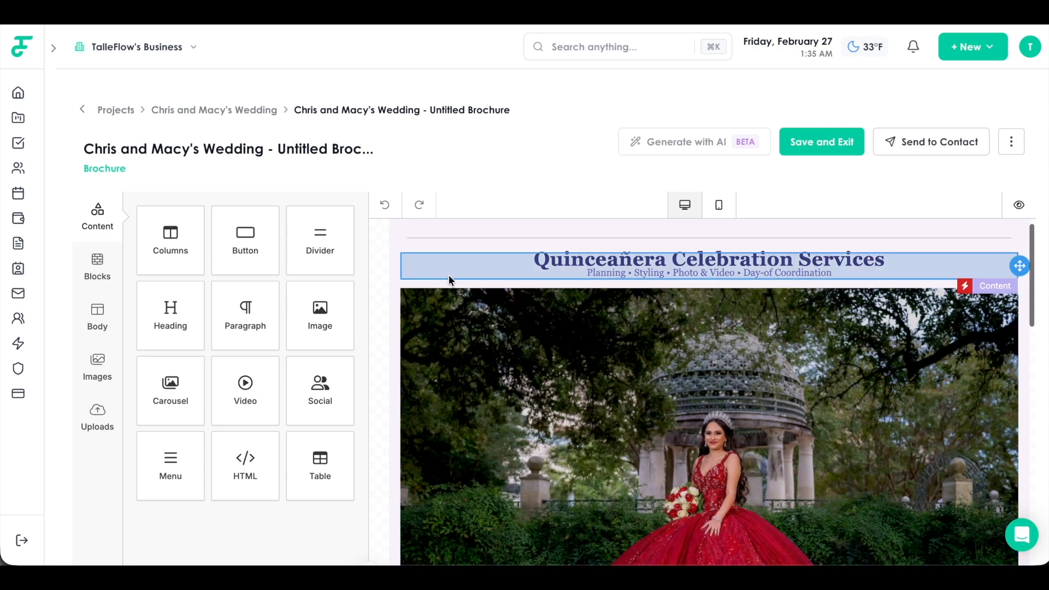
scroll(380, 275, "up", 1)
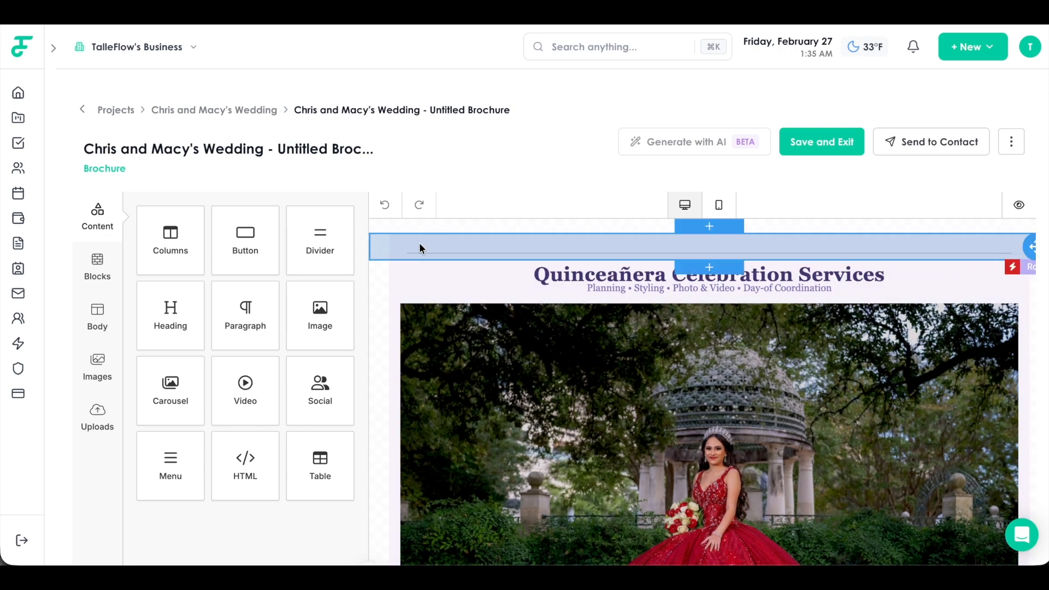
scroll(484, 331, "down", 5)
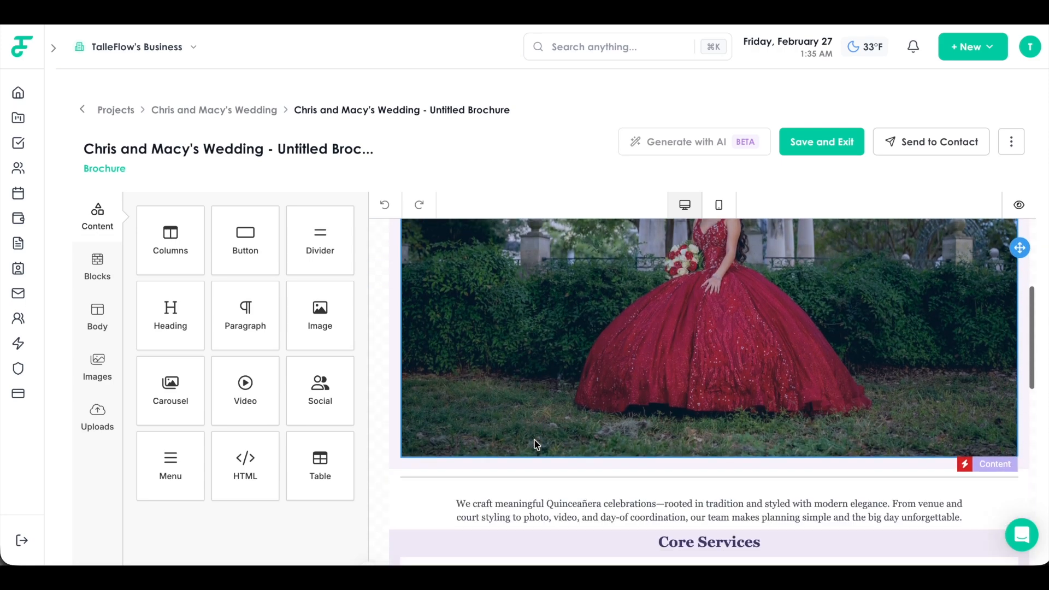
scroll(500, 510, "down", 4)
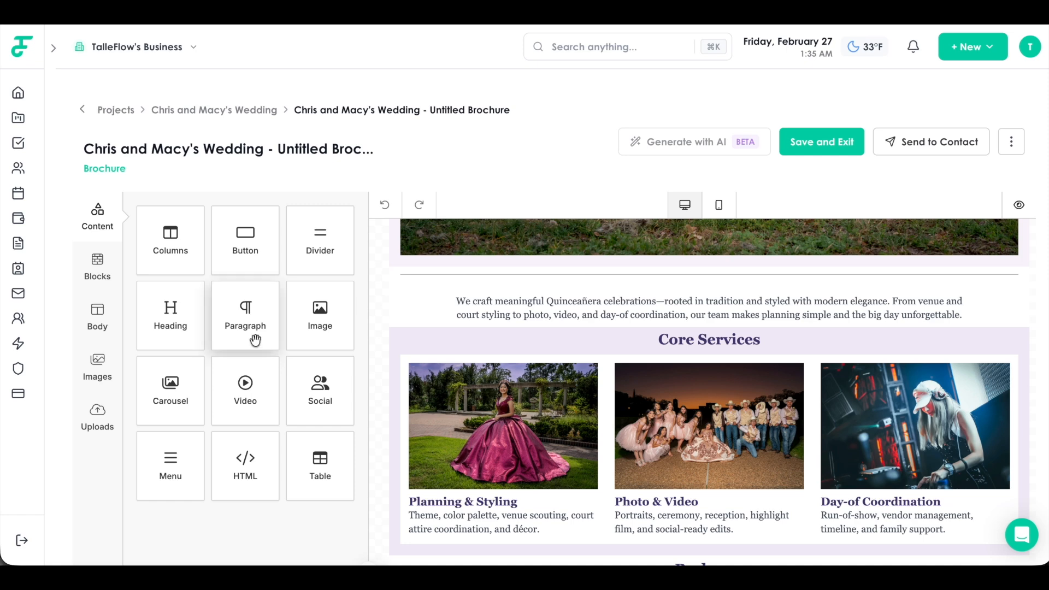
mouse_move(255, 340)
left_mouse_down()
mouse_move(462, 334)
mouse_move(594, 302)
left_mouse_up()
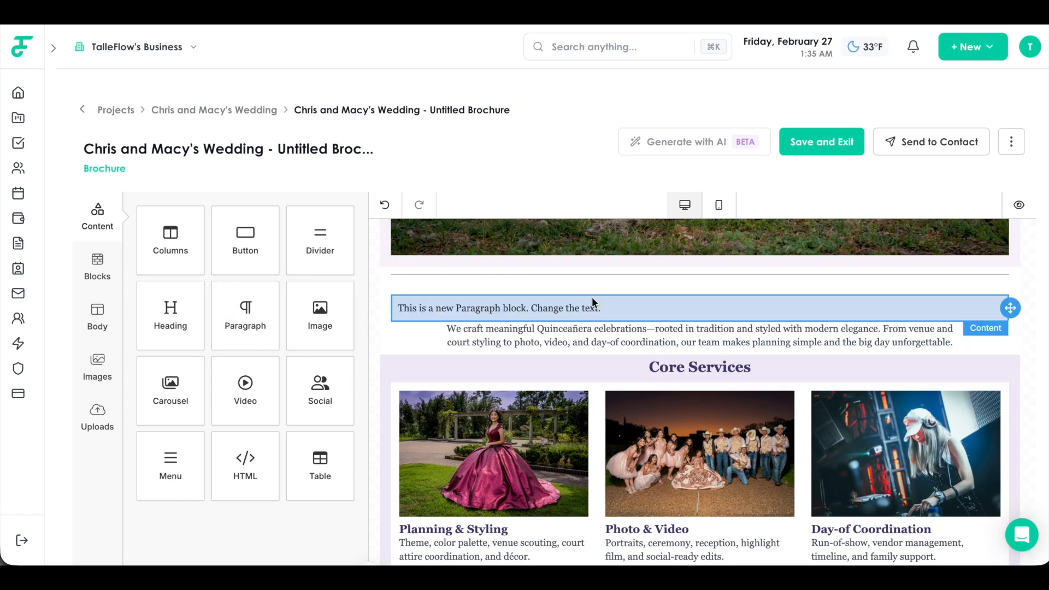
left_click(564, 310)
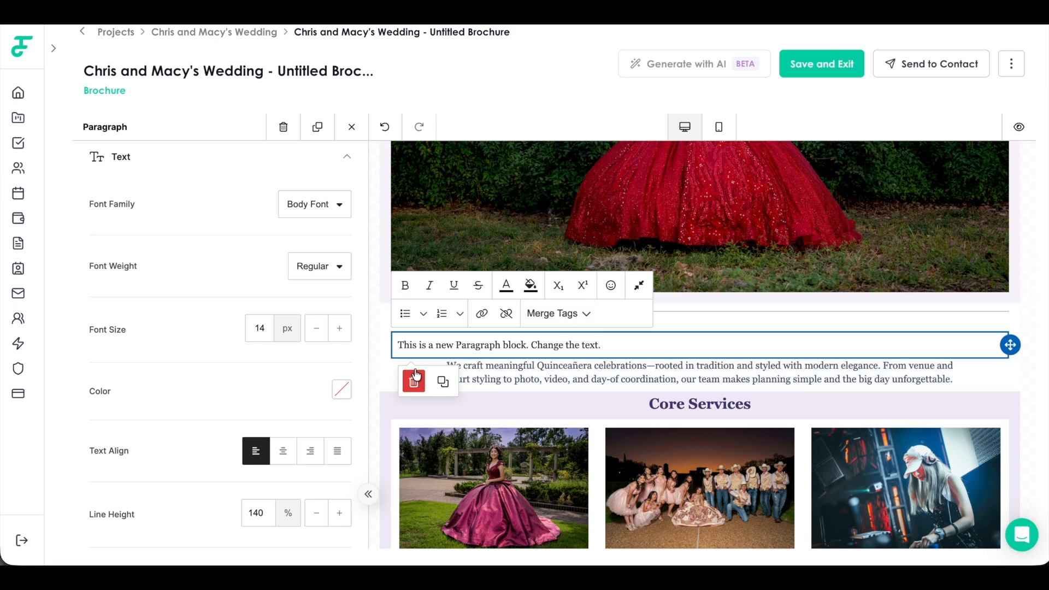
left_click(415, 376)
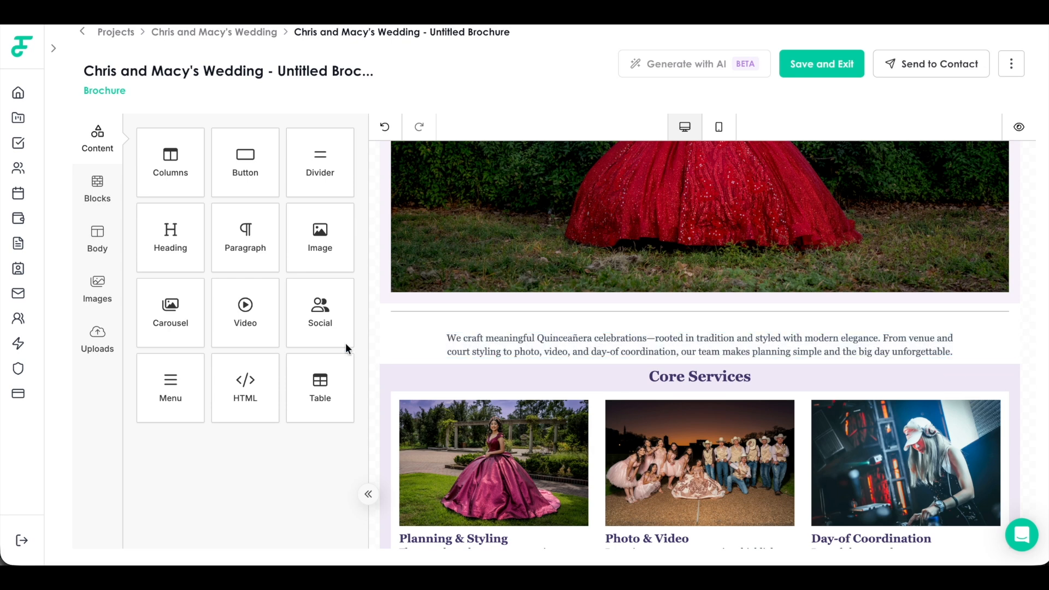
Step: Review the text settings of the introductory paragraph, including font, alignment and spacing, and close them
left_click(515, 352)
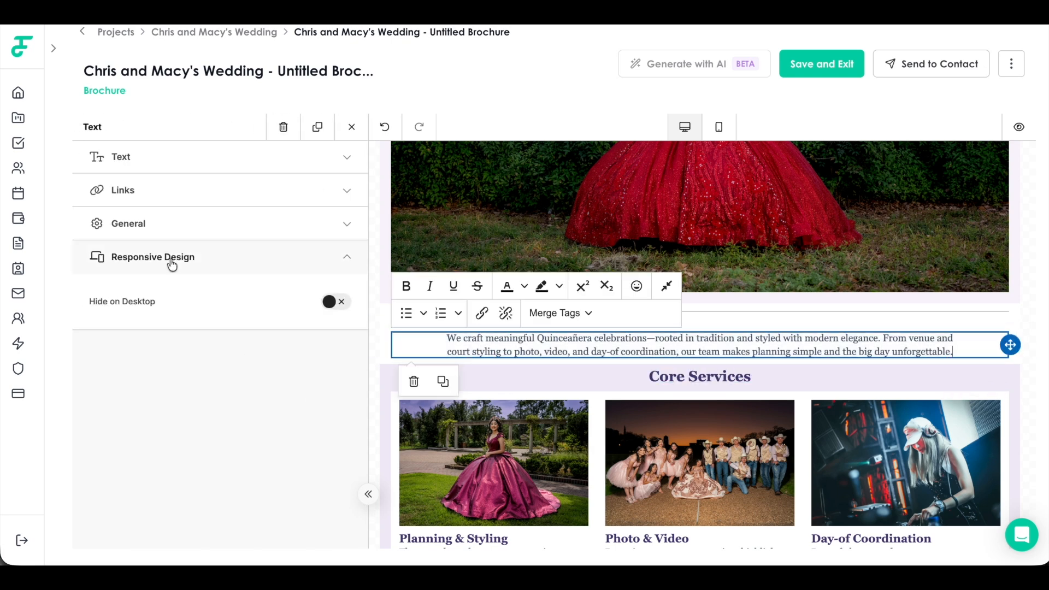
left_click(330, 156)
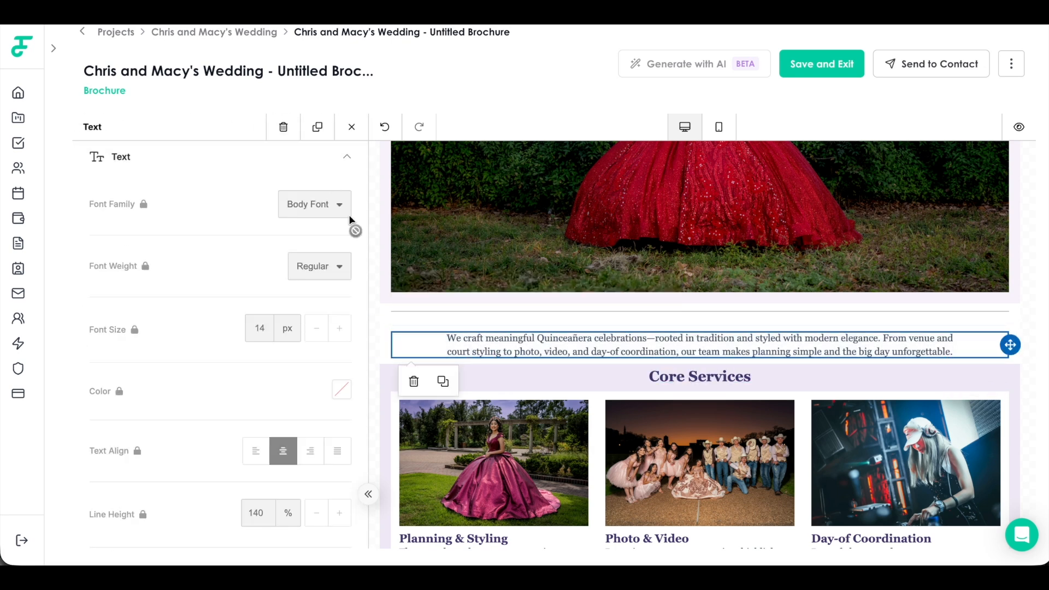
left_click(489, 348)
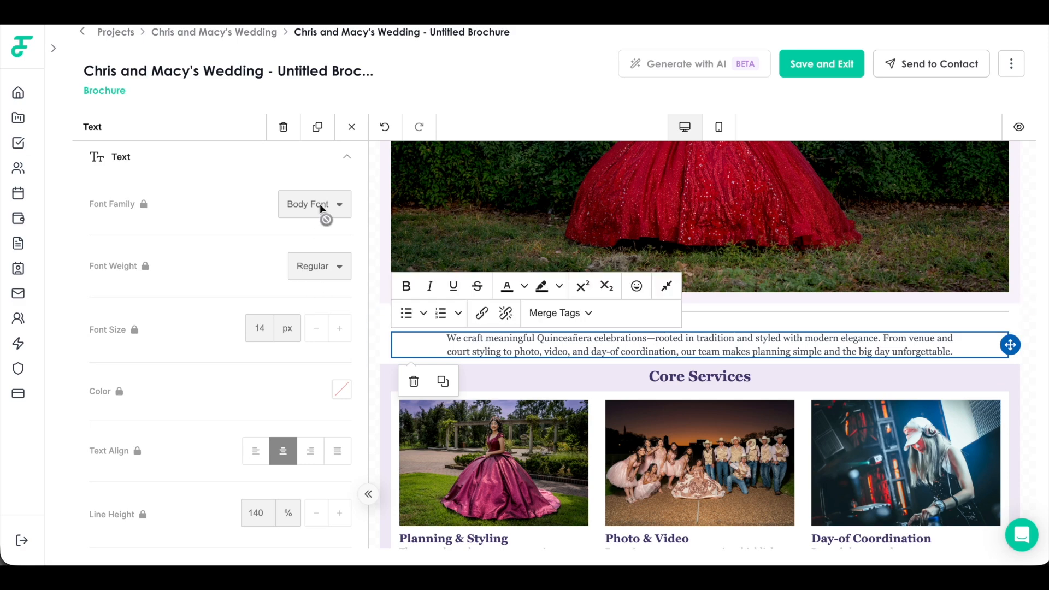
scroll(317, 297, "down", 4)
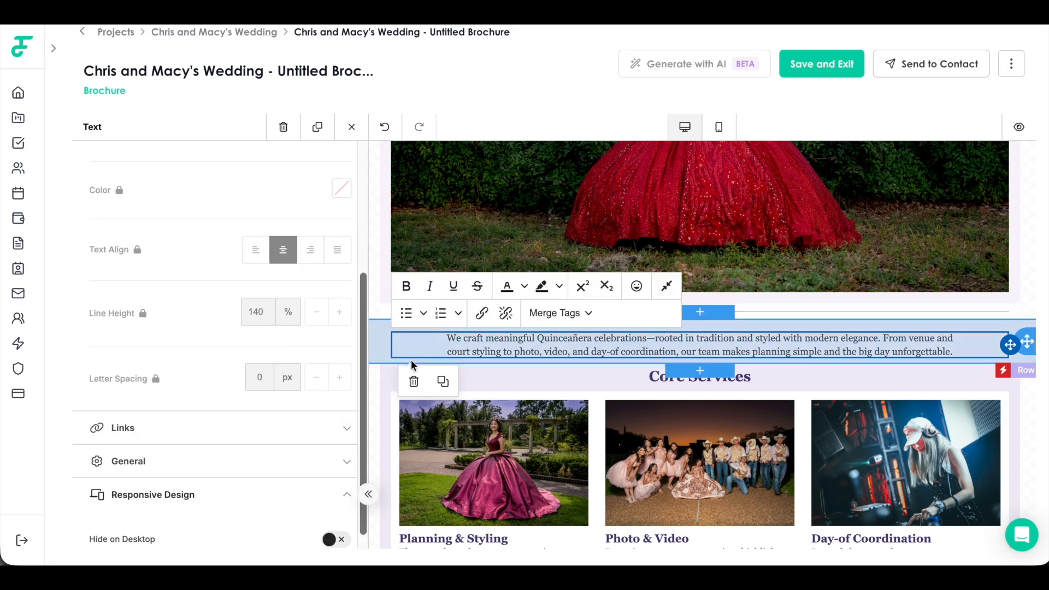
scroll(297, 259, "up", 4)
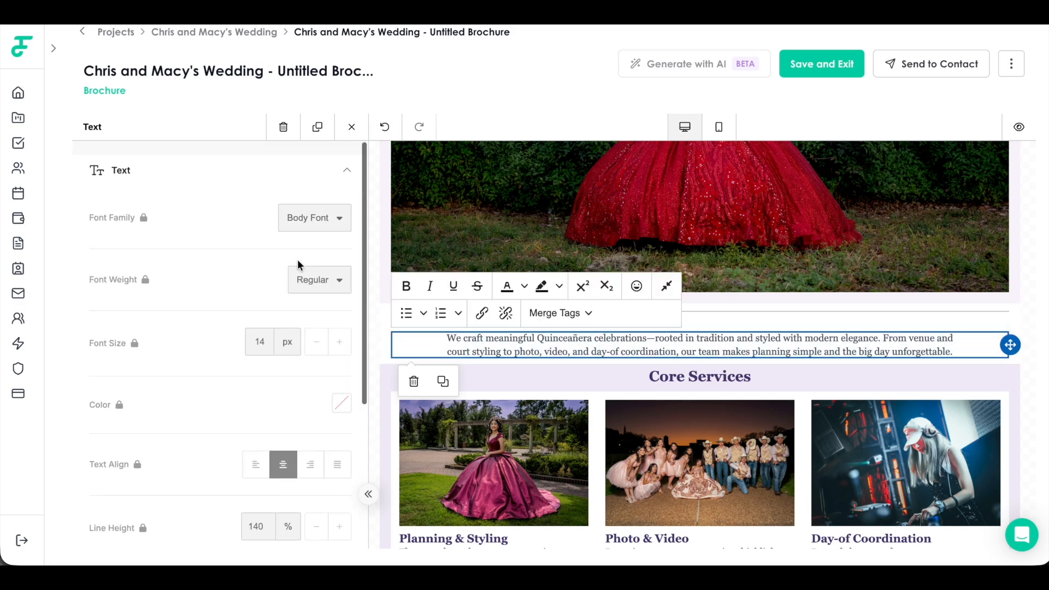
left_click(352, 127)
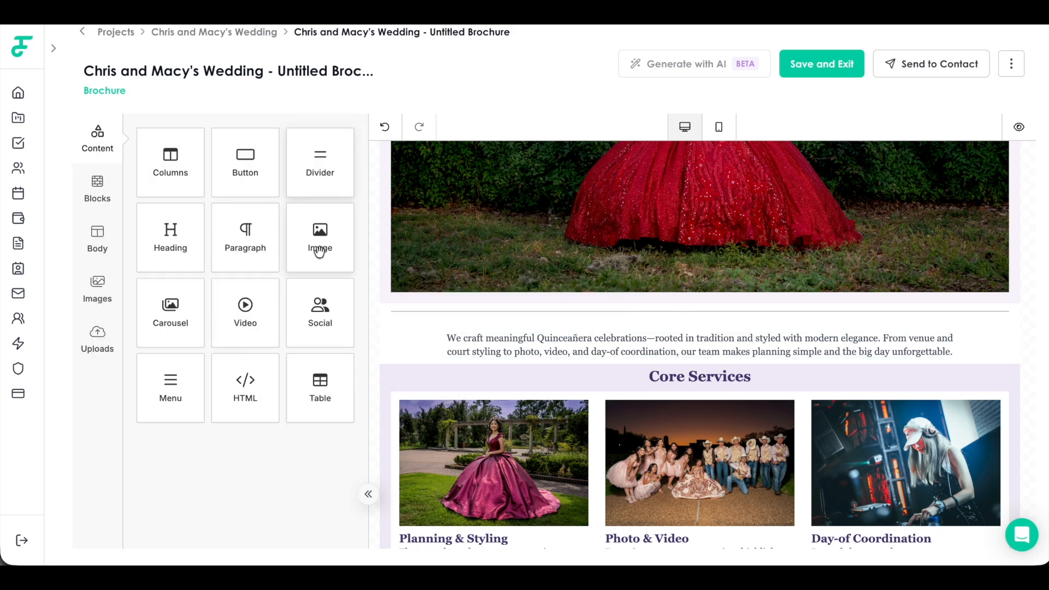
Step: Try placing a paragraph block beside the divider line below the main photo, and remove it
left_click_drag(241, 244, 536, 317)
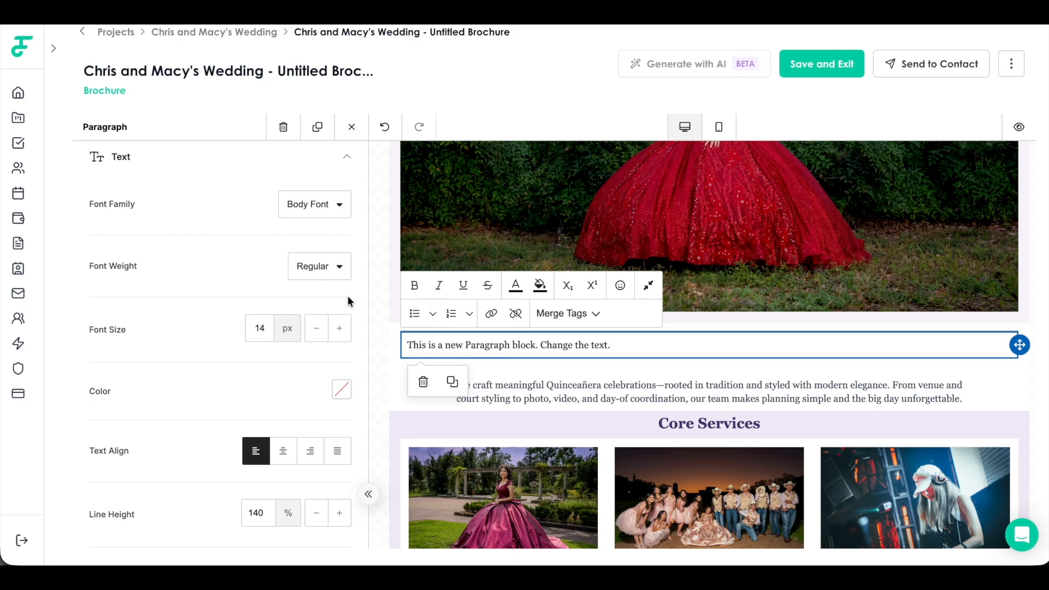
left_click(352, 126)
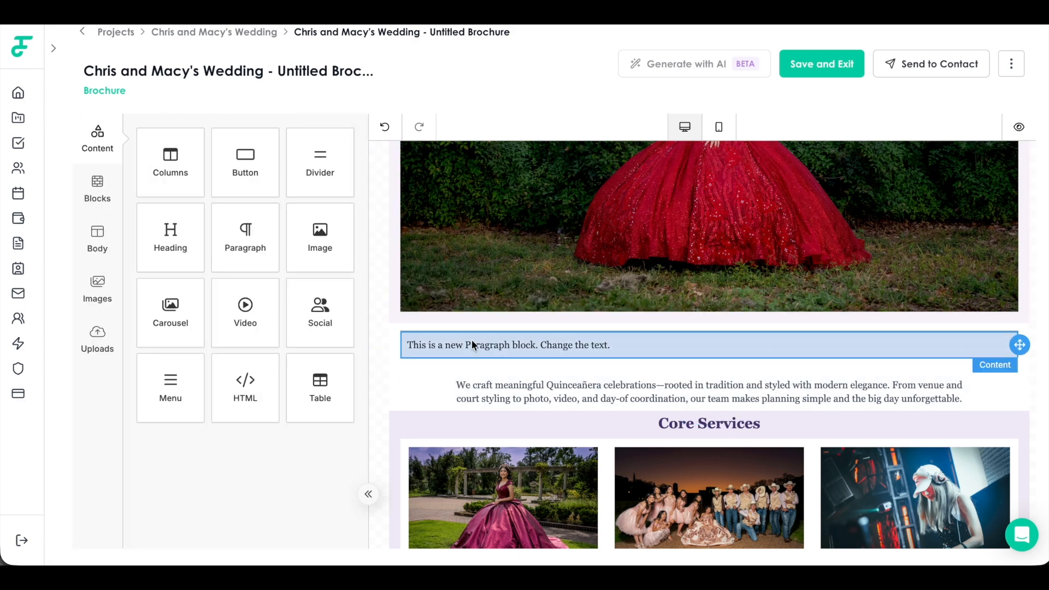
left_click(472, 343)
left_click(423, 381)
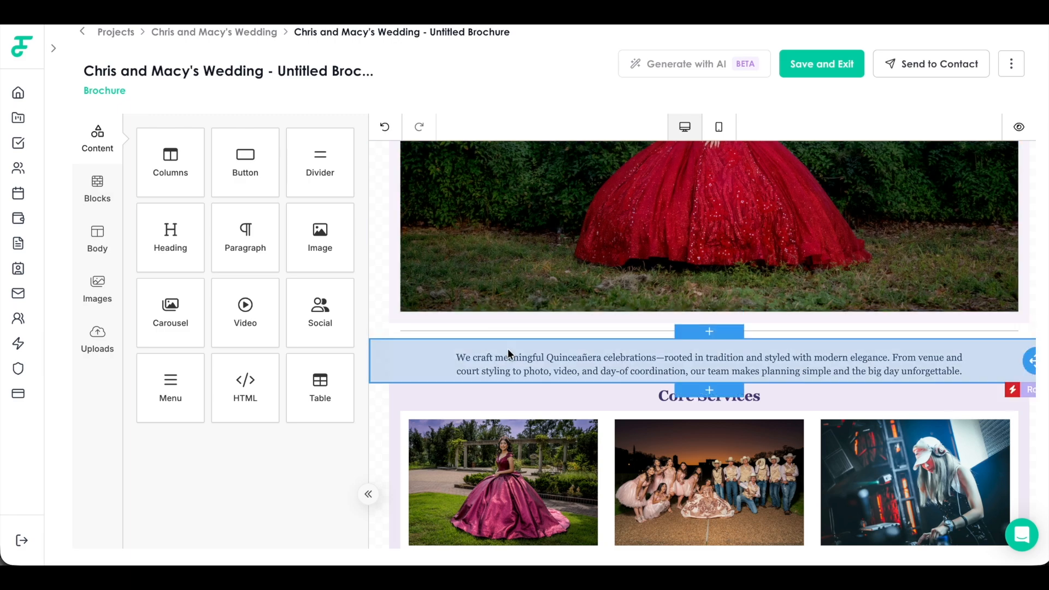
Step: Collapse the content block library and examine the brochure from its header down to the packages and work process sections
scroll(509, 352, "up", 3)
scroll(509, 352, "up", 2)
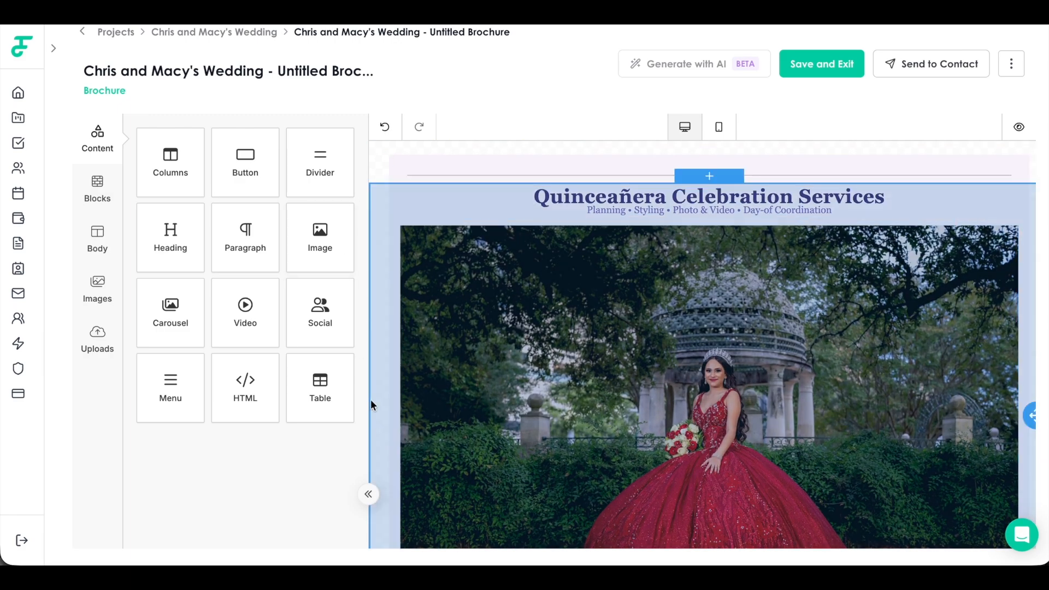
left_click(373, 493)
scroll(455, 428, "down", 10)
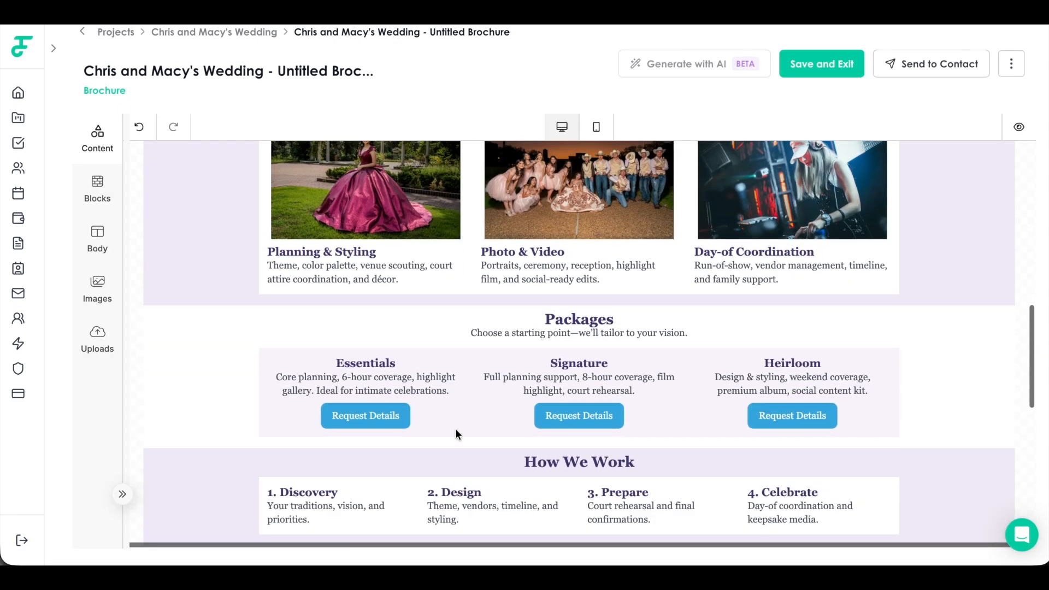
scroll(529, 415, "down", 2)
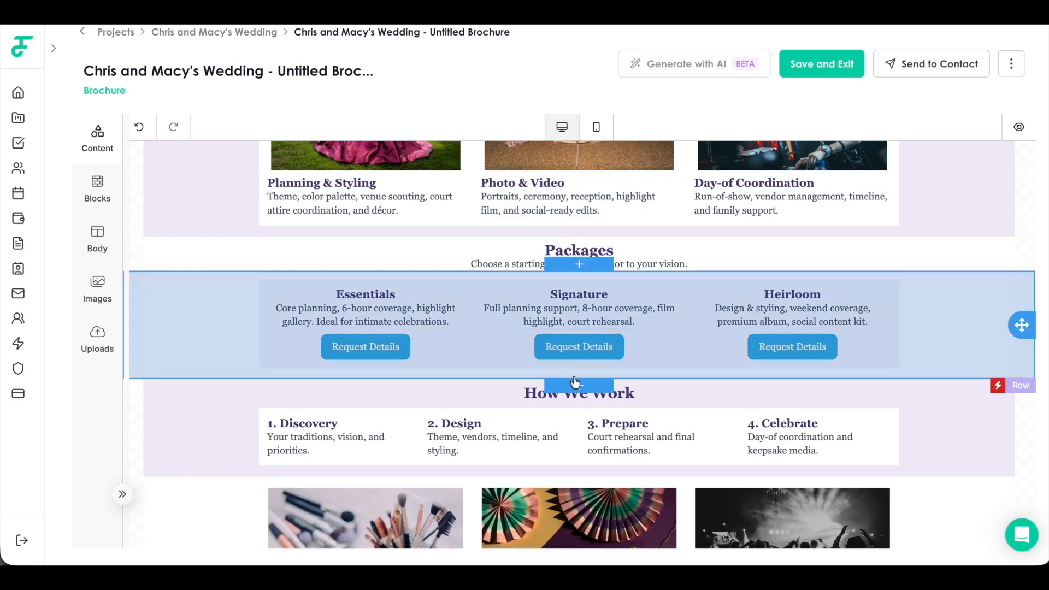
Step: Check the contact selection for sending the brochure, and return to the brochure editor
left_click(932, 67)
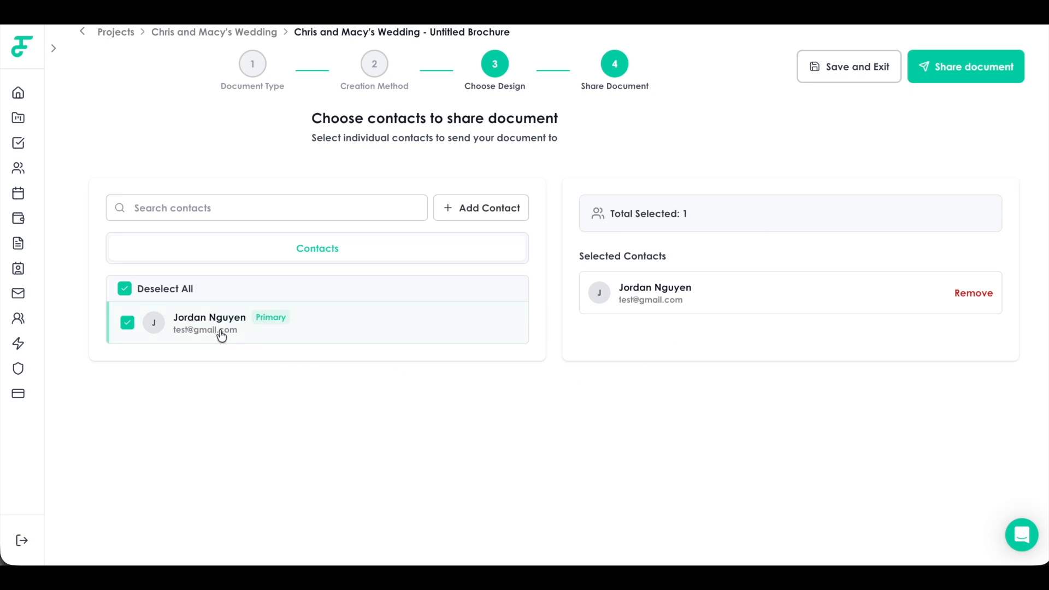
scroll(288, 395, "up", 2)
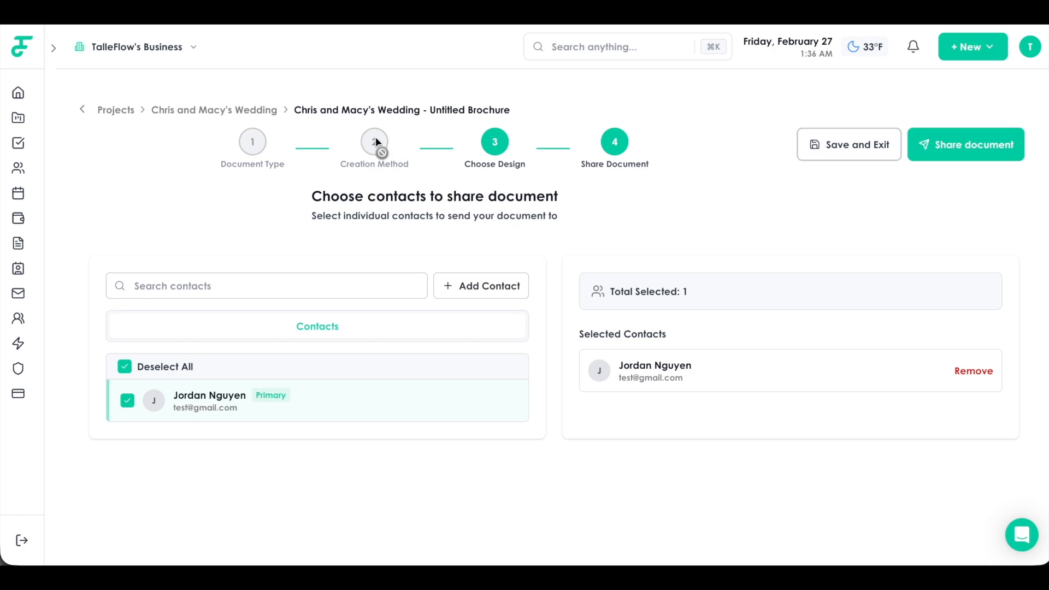
left_click(32, 13)
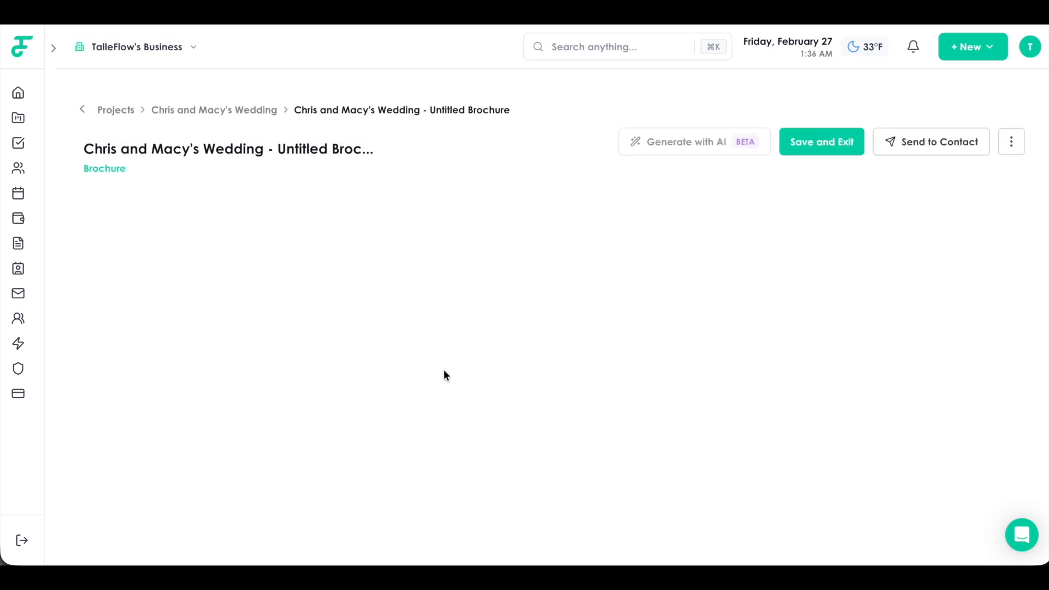
Step: Insert an empty row above the introductory text and place a paragraph block in it
scroll(548, 361, "down", 2)
scroll(601, 415, "down", 3)
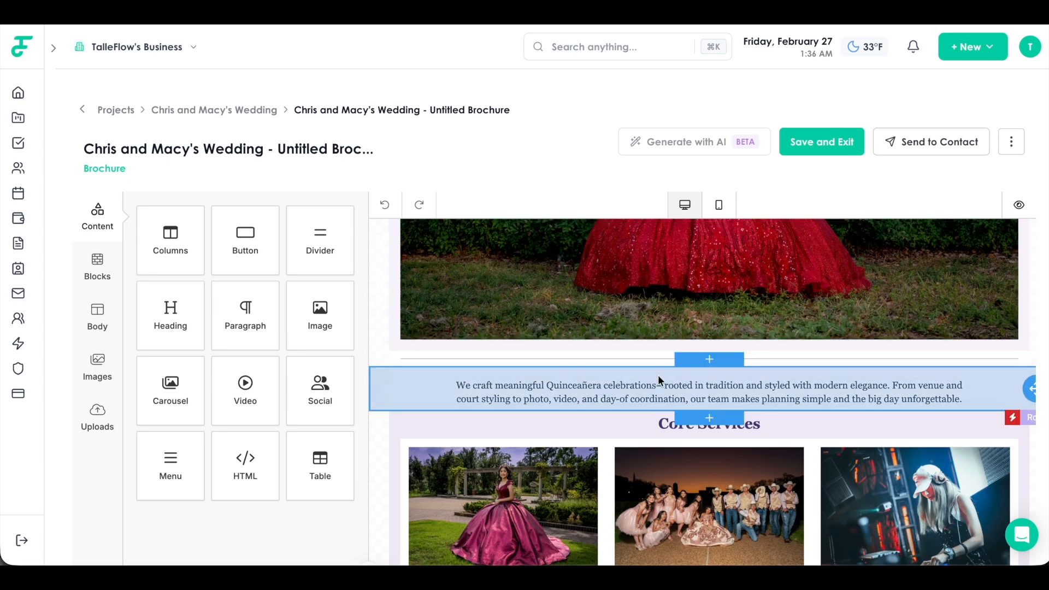
left_click(710, 360)
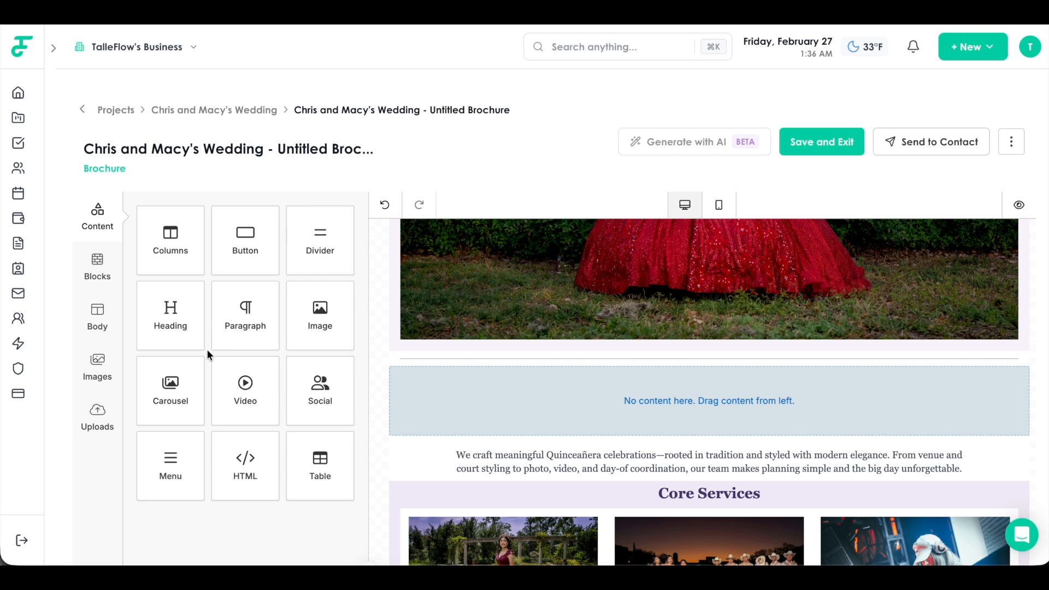
left_click_drag(243, 314, 614, 382)
left_click(615, 380)
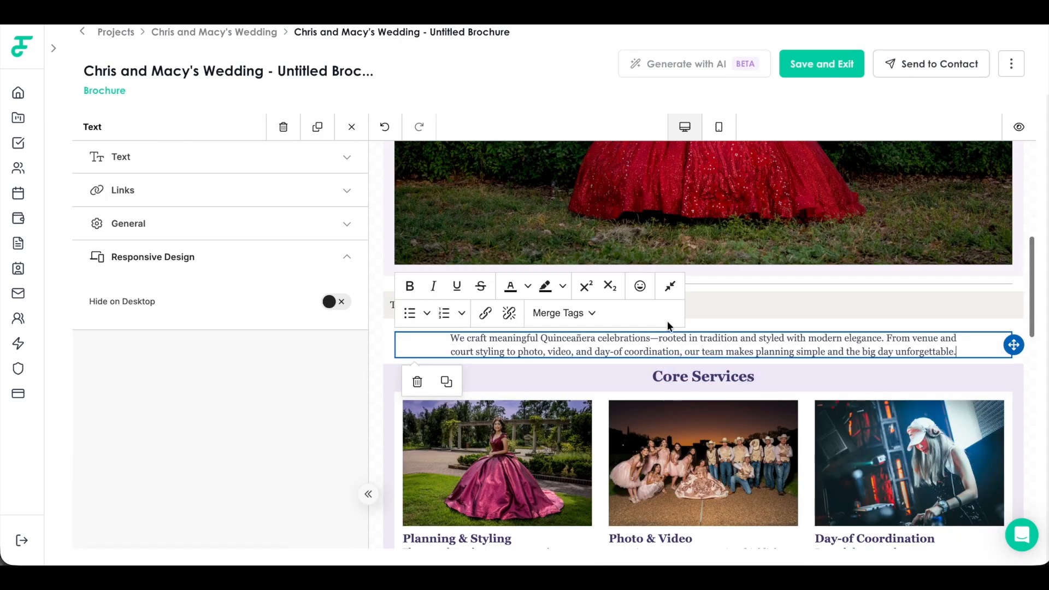
Step: Insert the Client First Name merge tag at the end of the new paragraph block's text
left_click(752, 317)
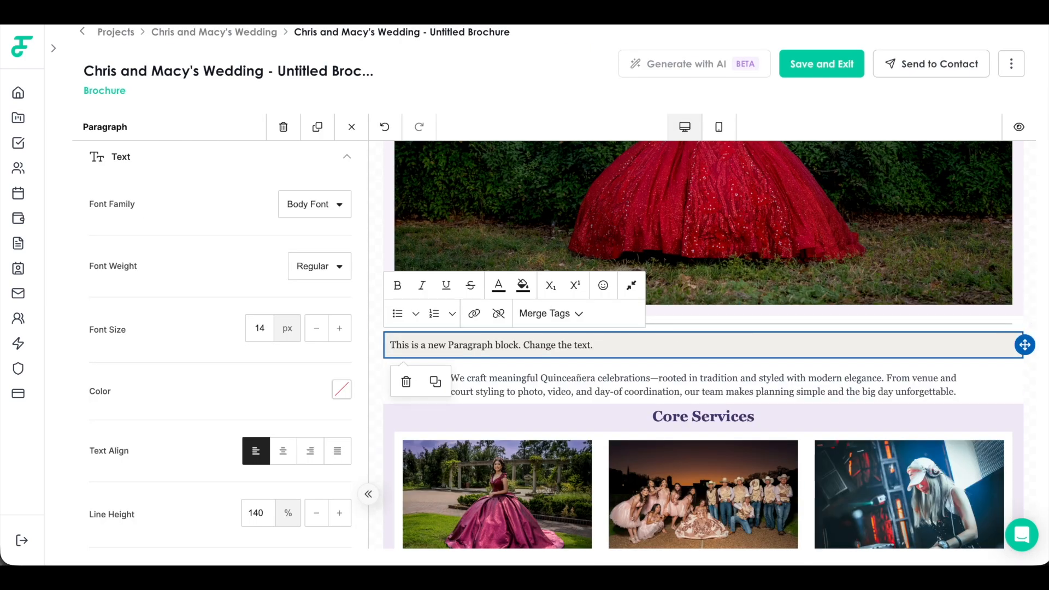
type("{")
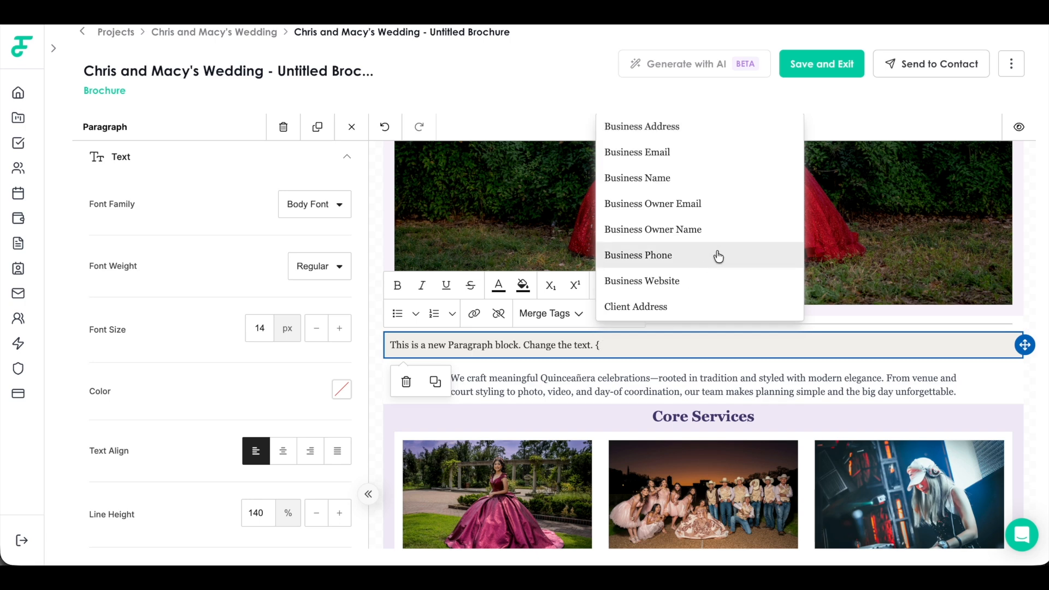
scroll(716, 256, "down", 5)
scroll(722, 257, "up", 5)
scroll(732, 262, "down", 5)
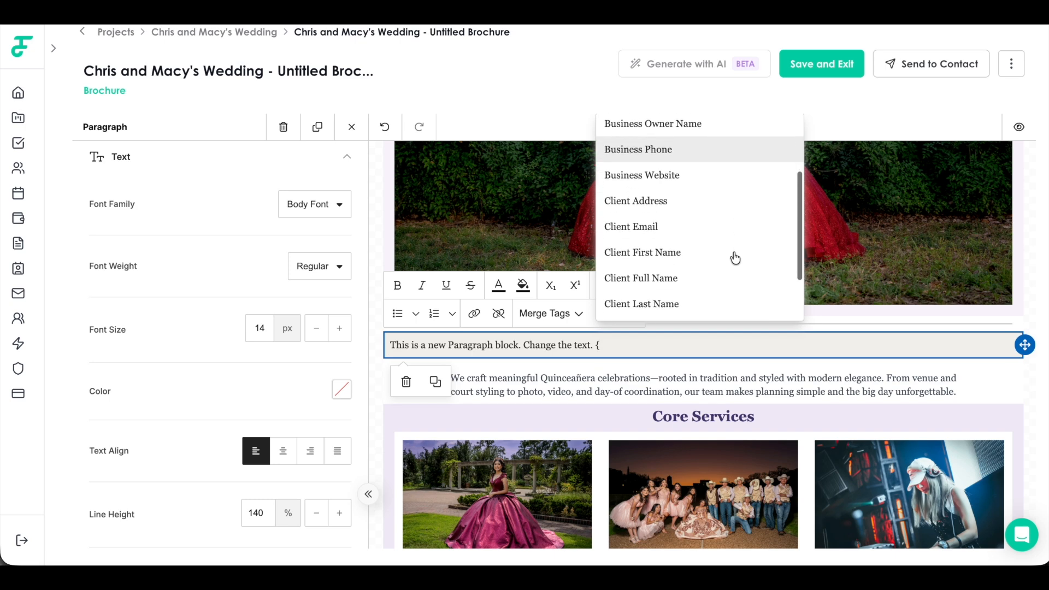
scroll(724, 277, "up", 2)
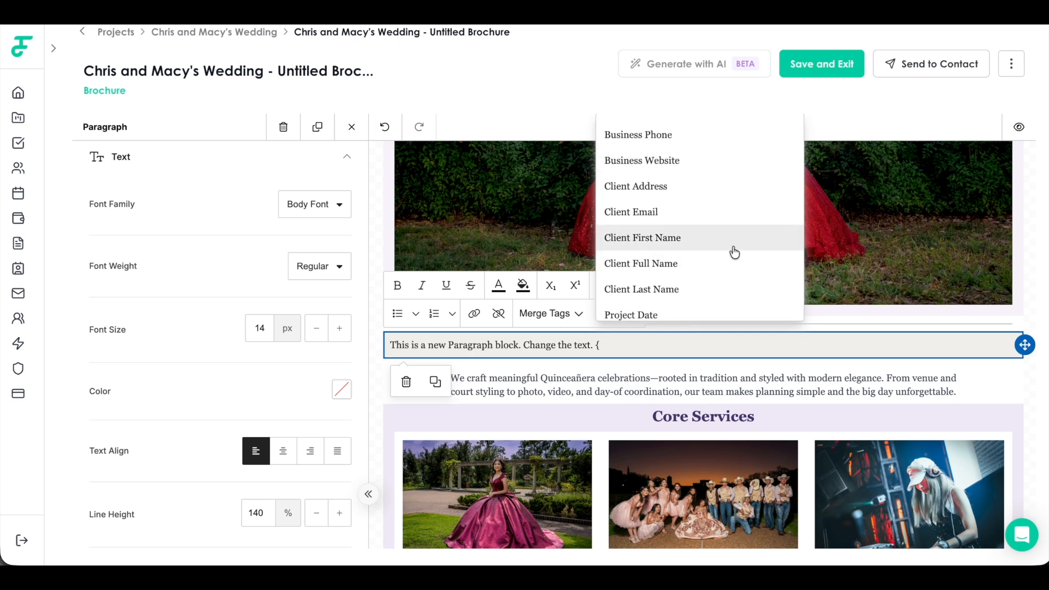
left_click(710, 248)
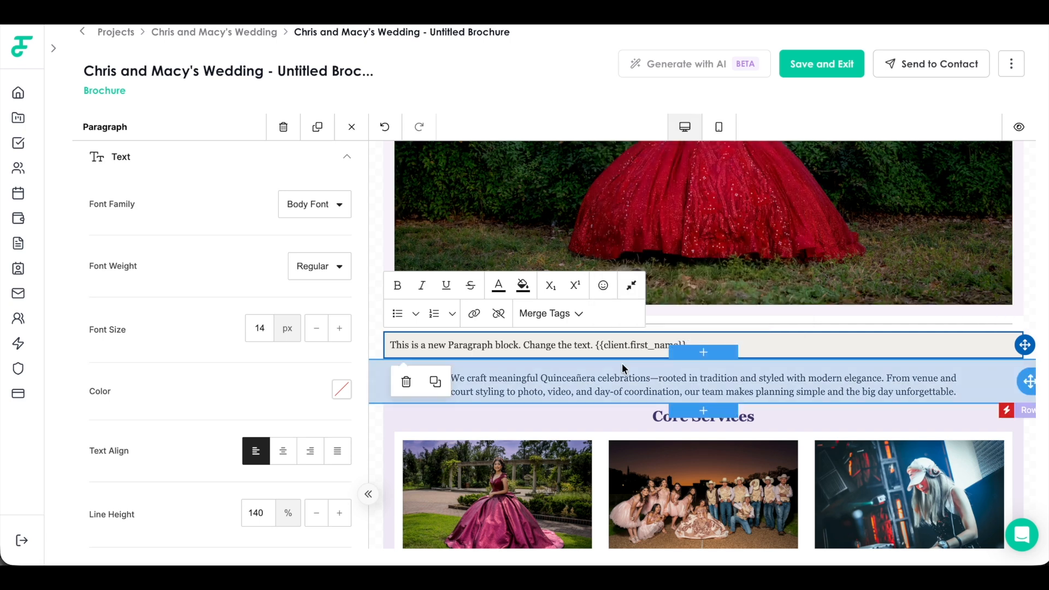
Step: Preview the brochure on desktop to check how the client first name merge tag renders in the new paragraph, and return to editing
left_click_drag(595, 345, 699, 348)
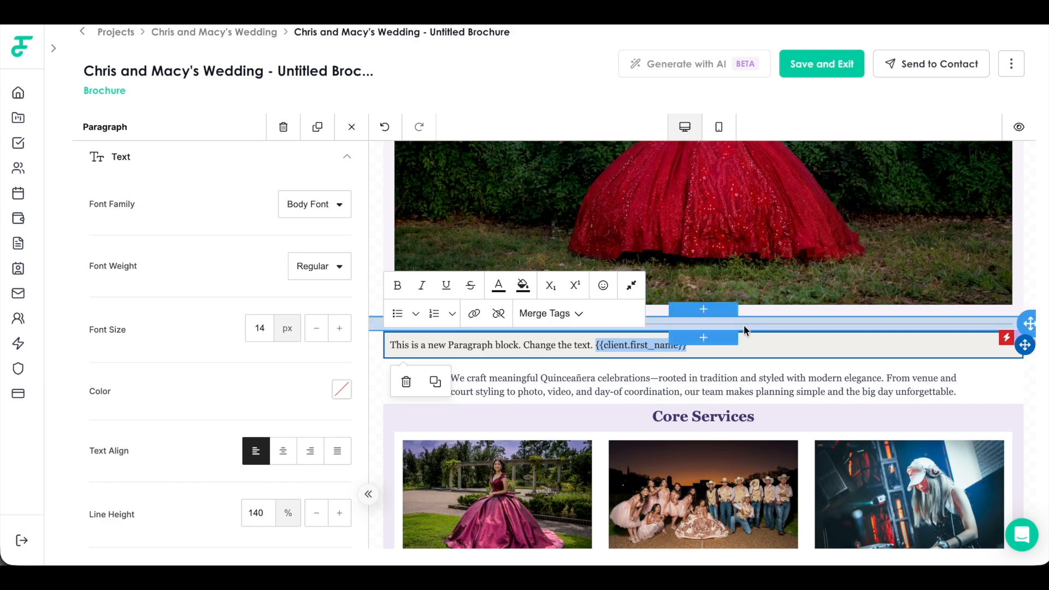
left_click(1019, 127)
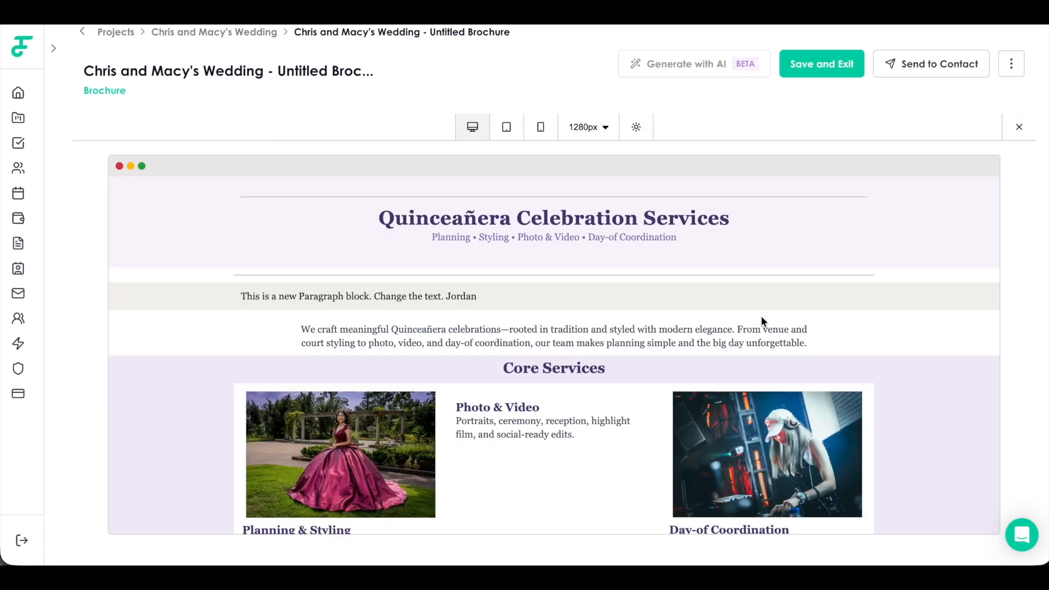
scroll(654, 385, "down", 8)
scroll(508, 320, "up", 1)
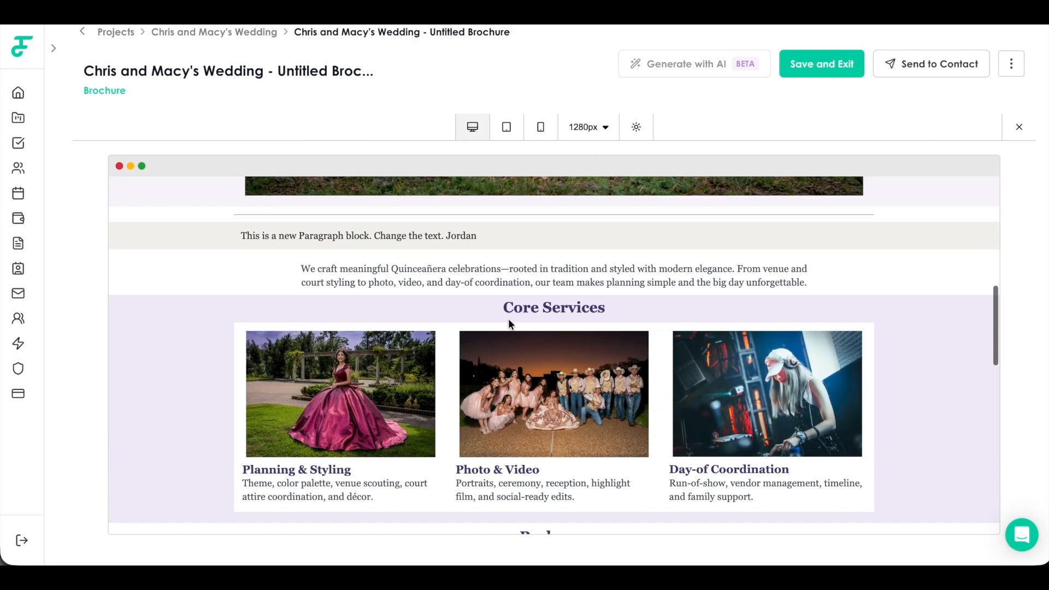
left_click_drag(477, 236, 450, 239)
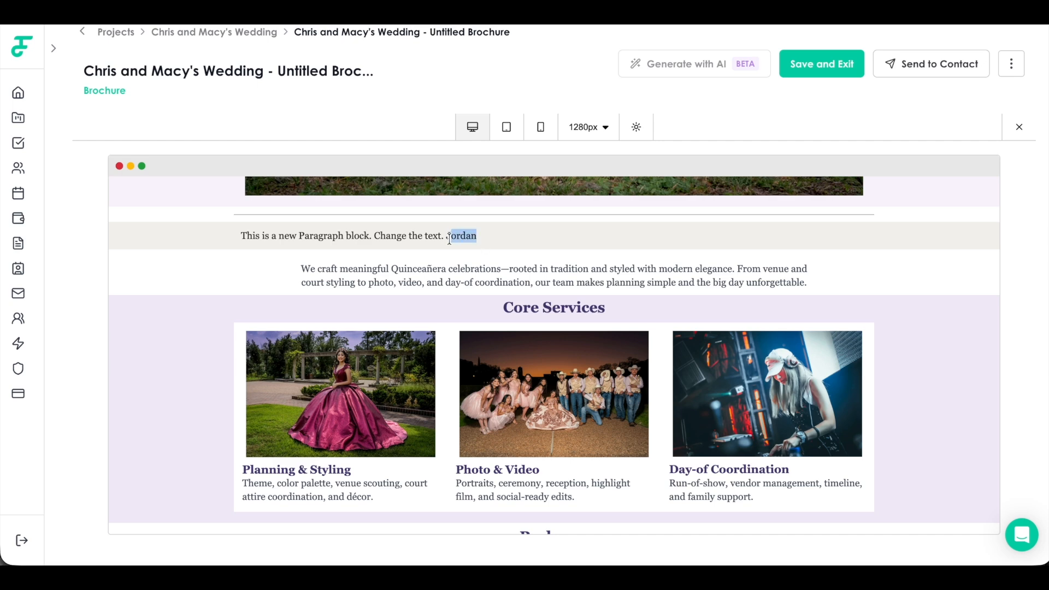
left_click(1012, 131)
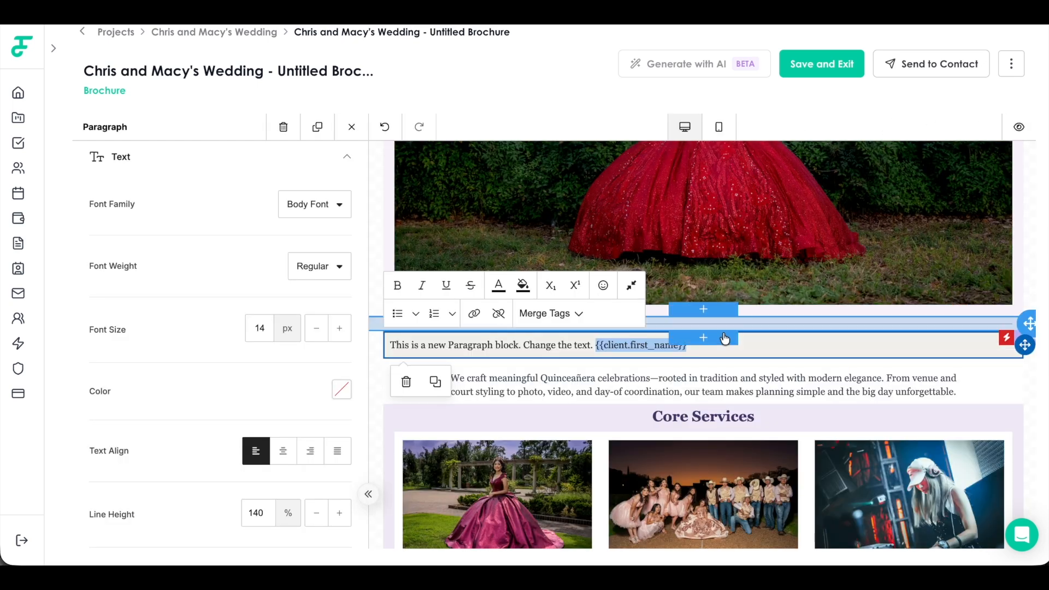
Step: Examine the available business, client and project merge tags from the end of the paragraph, and remove the opening brace
left_click(750, 345)
type("{")
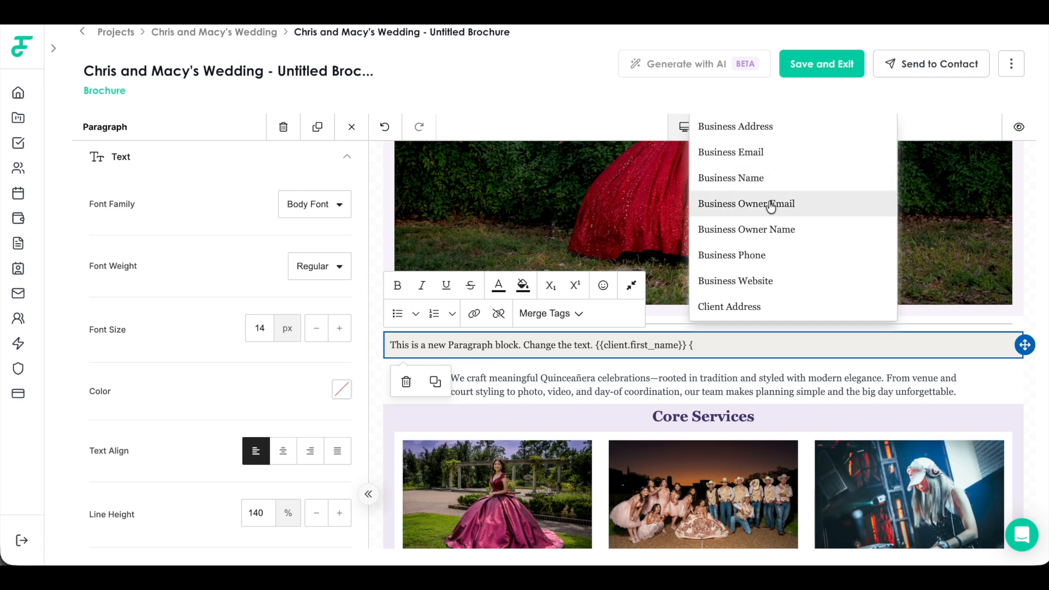
scroll(771, 206, "down", 3)
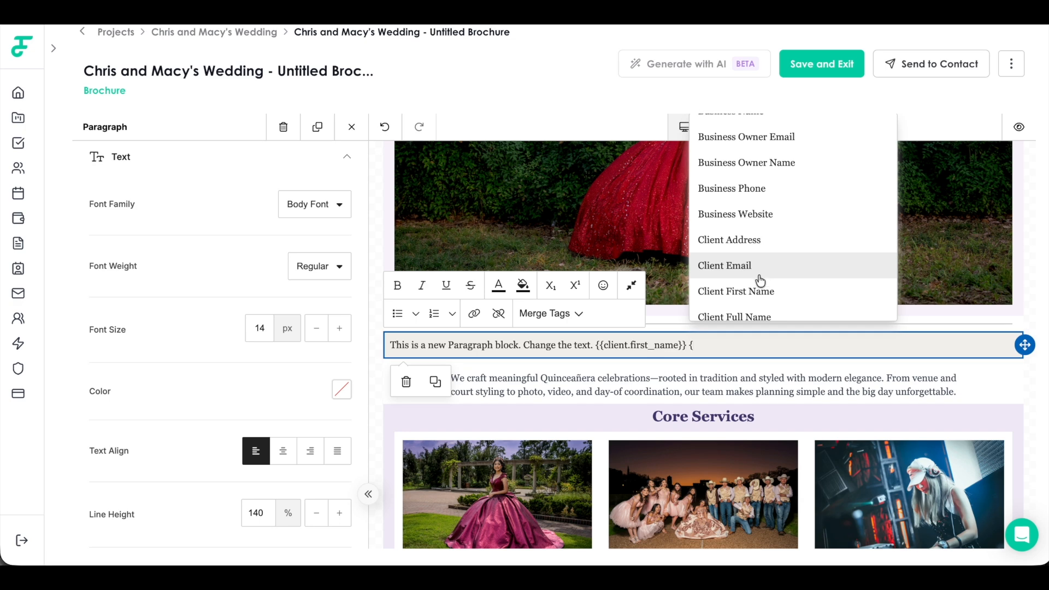
scroll(764, 276, "down", 1)
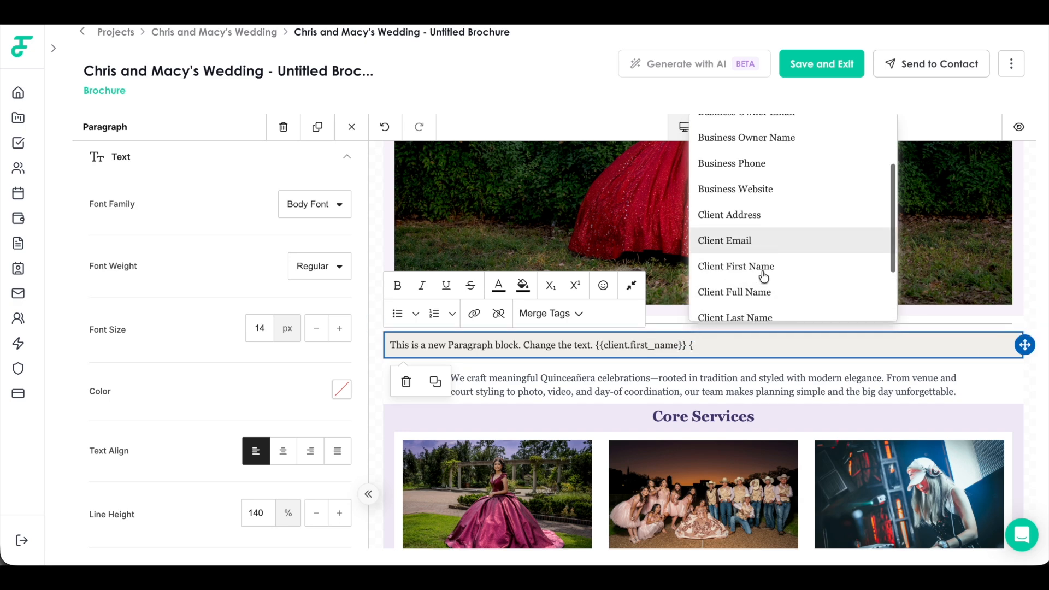
scroll(764, 276, "down", 3)
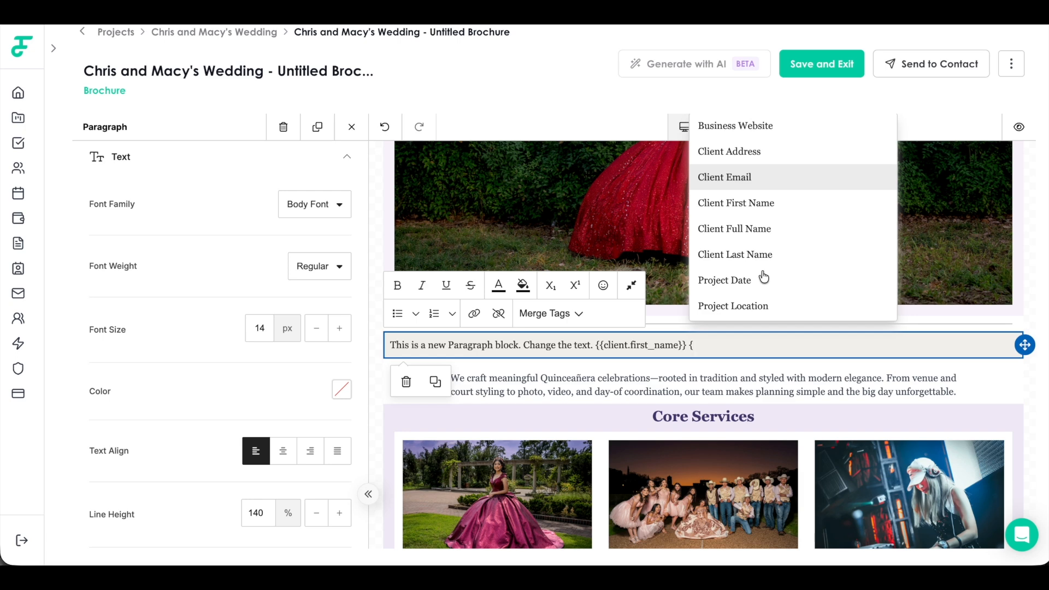
scroll(763, 293, "down", 1)
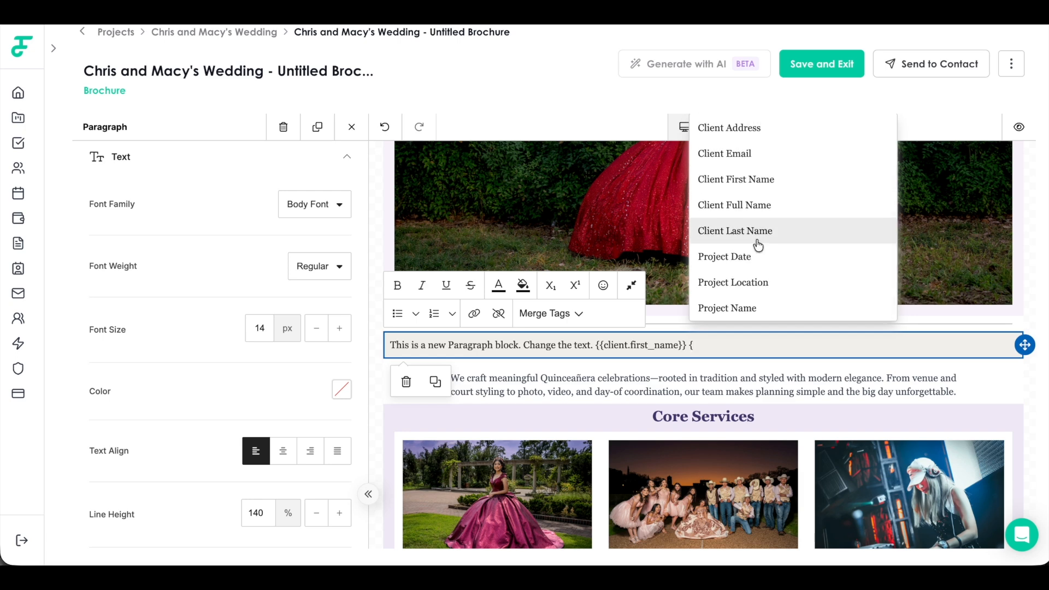
key("BackSpace")
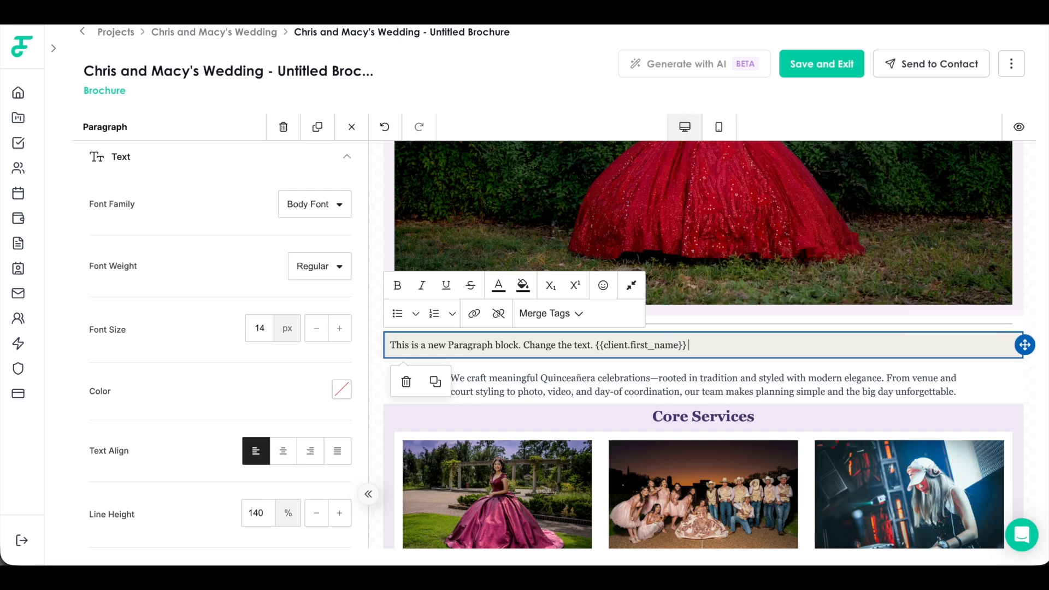
Step: Share the brochure with the project's primary contact and close the sharing dialog
left_click(905, 64)
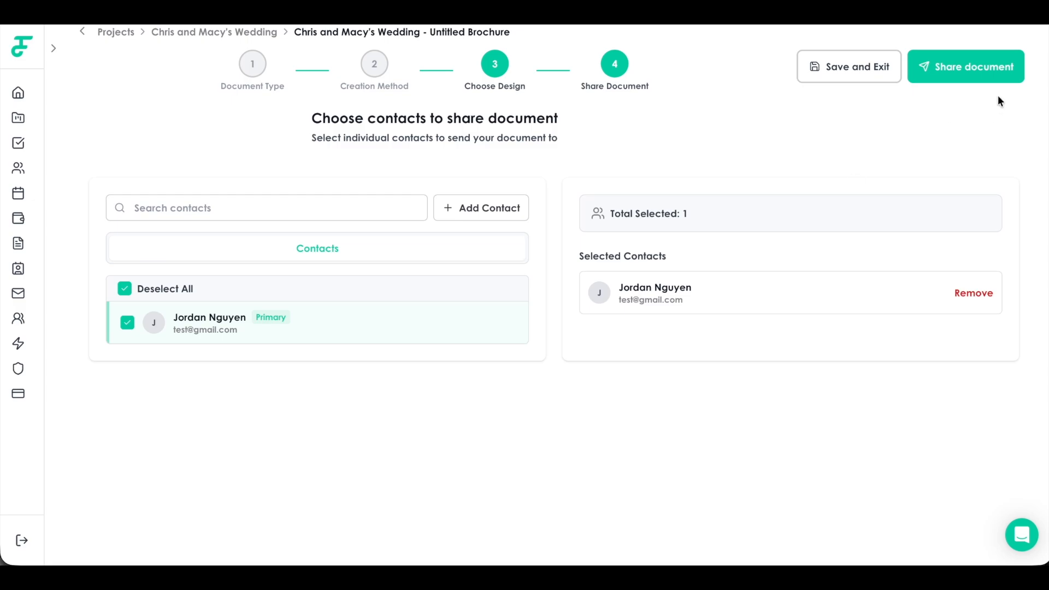
left_click(996, 74)
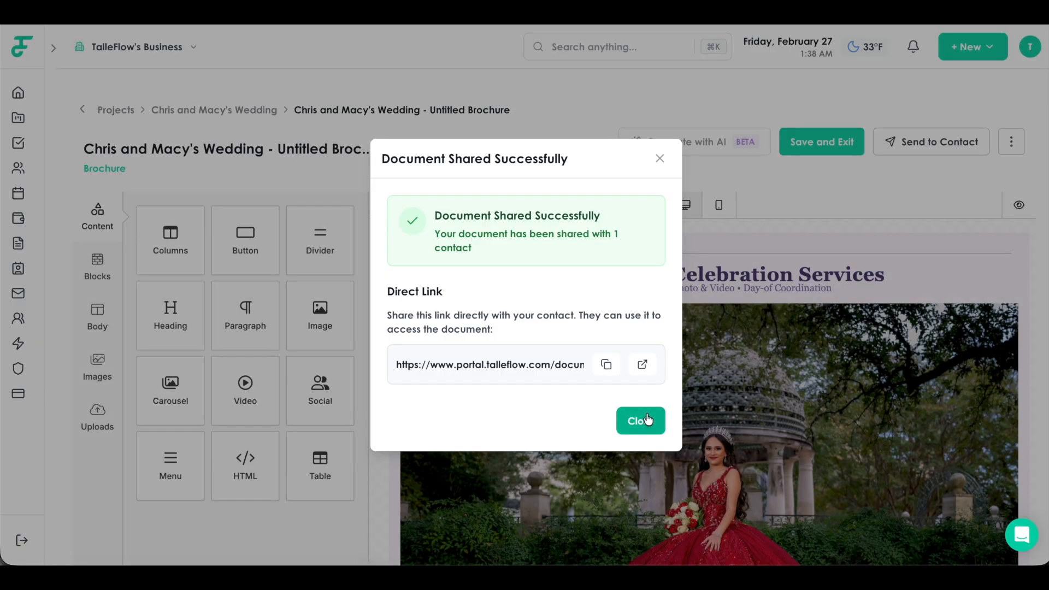
left_click(648, 420)
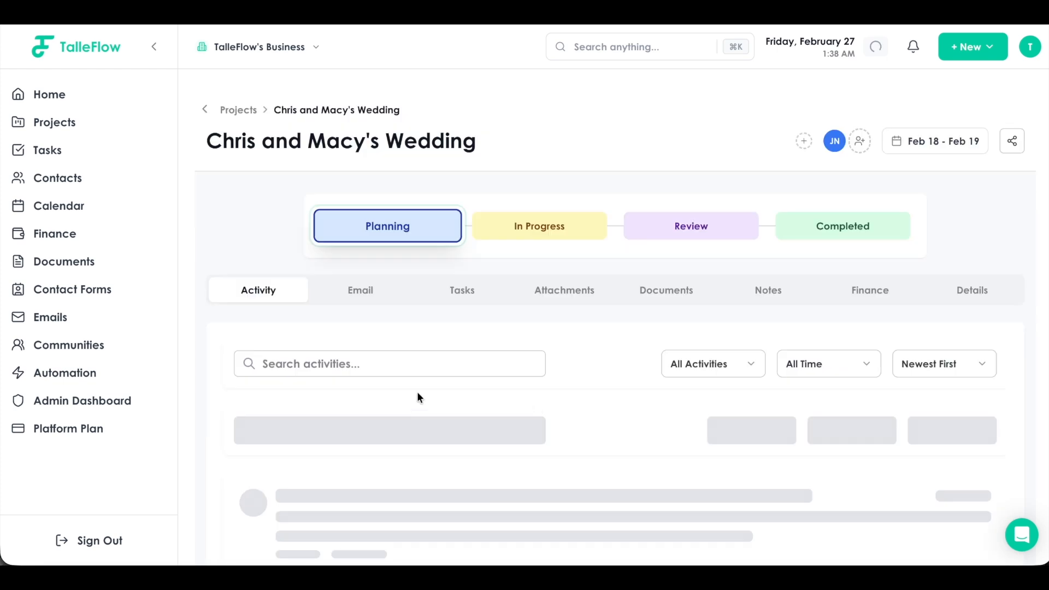
Step: Check the wedding project's activity and find the sent brochure among its documents
scroll(363, 394, "down", 1)
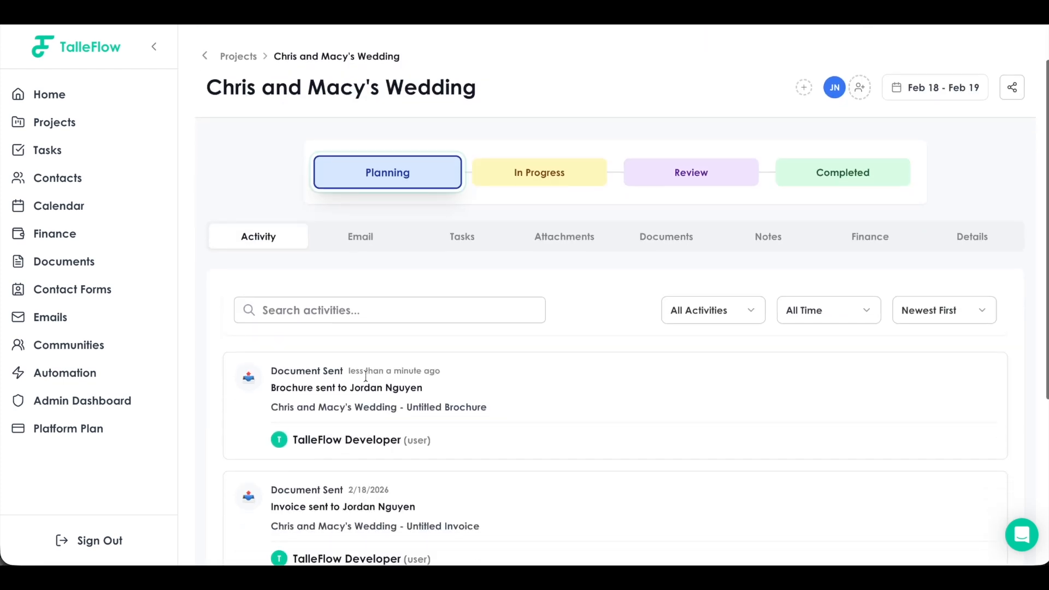
left_click(671, 242)
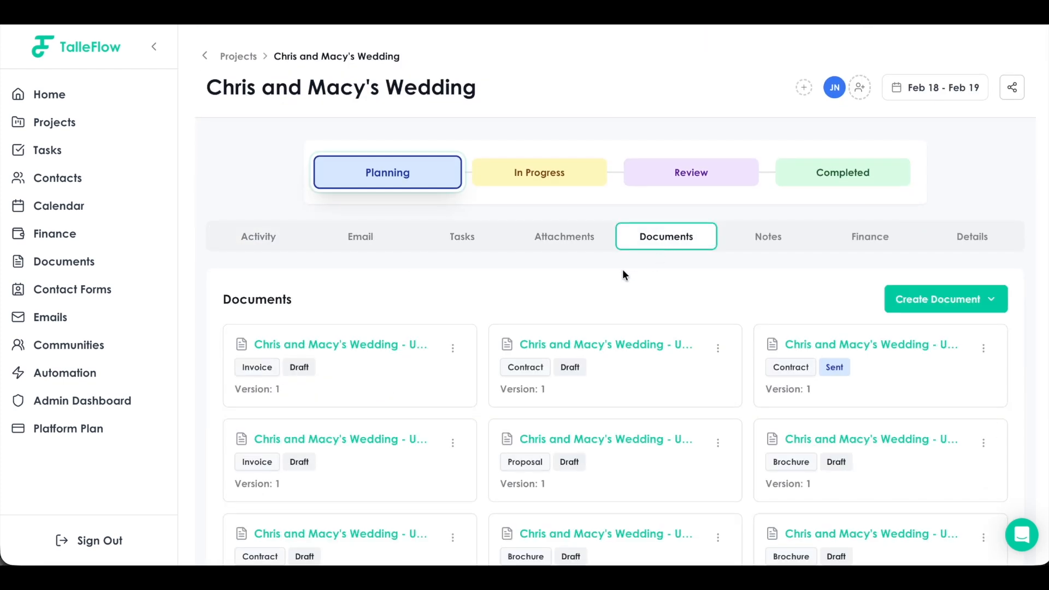
scroll(625, 275, "down", 3)
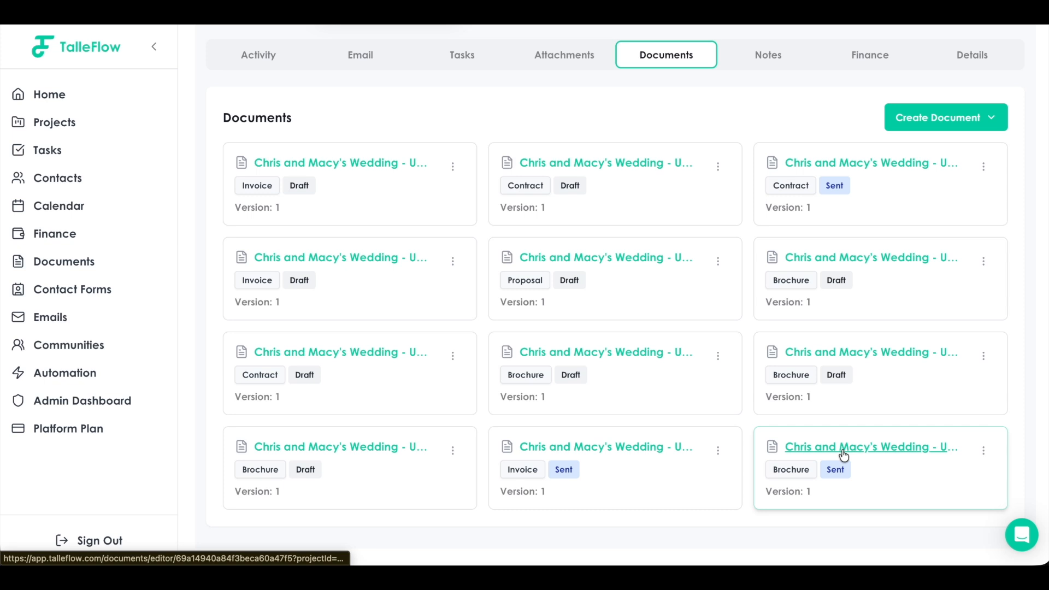
left_click_drag(778, 468, 814, 467)
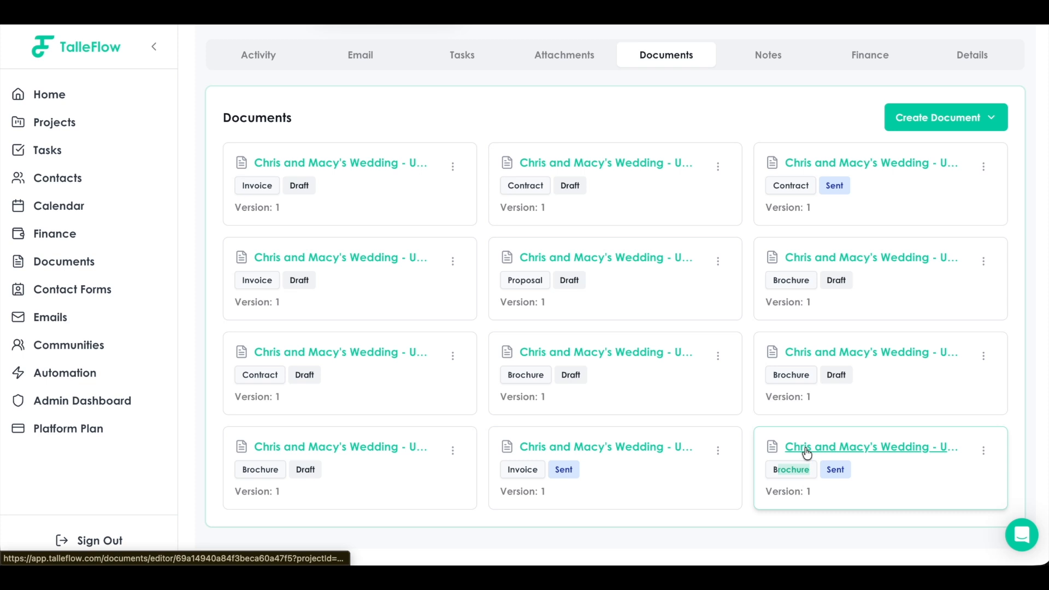
Step: Open the overall list of brochure files and check which document types can be created there
left_click(62, 262)
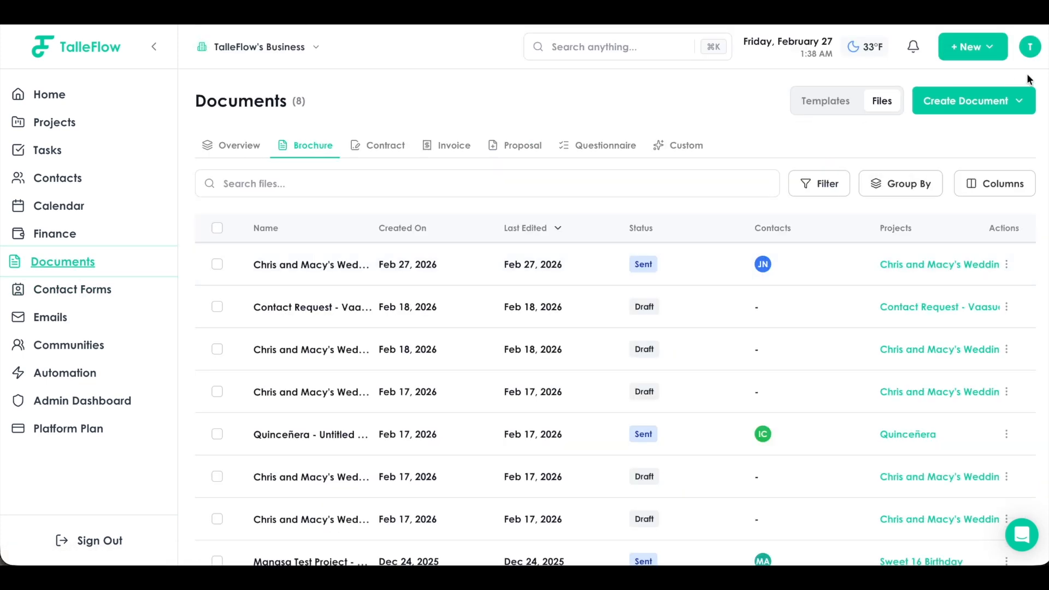
left_click(999, 102)
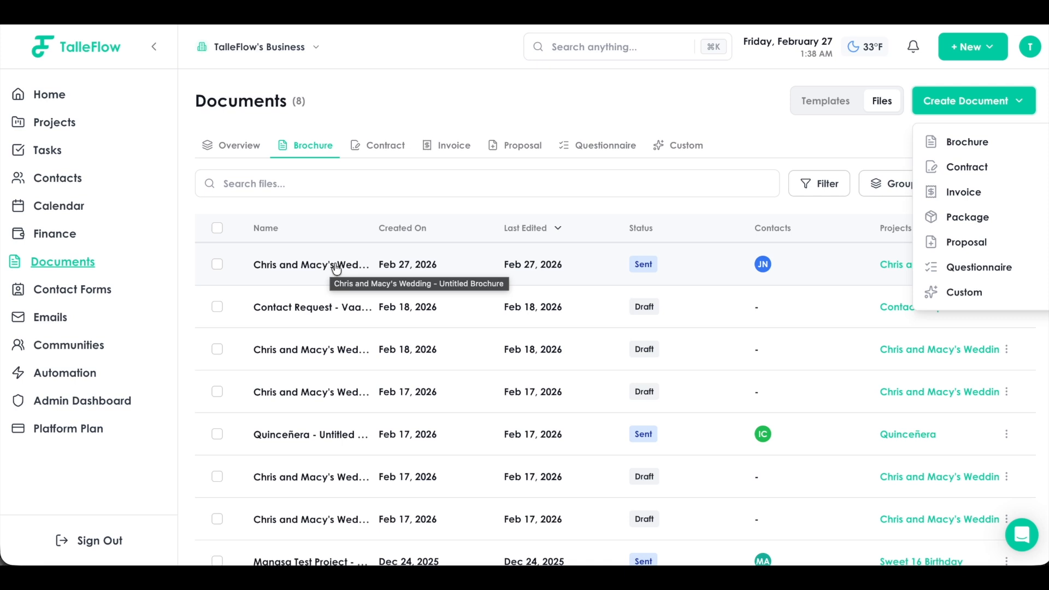
left_click(614, 90)
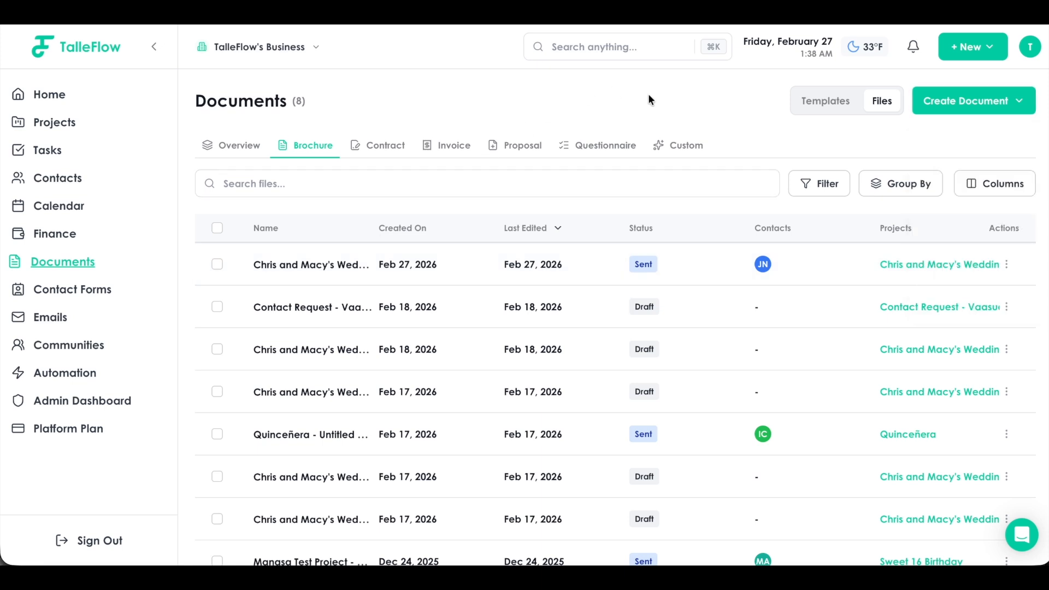
Step: Start a new contract as a one-off document file linked to the contact request project
left_click(932, 102)
left_click(953, 165)
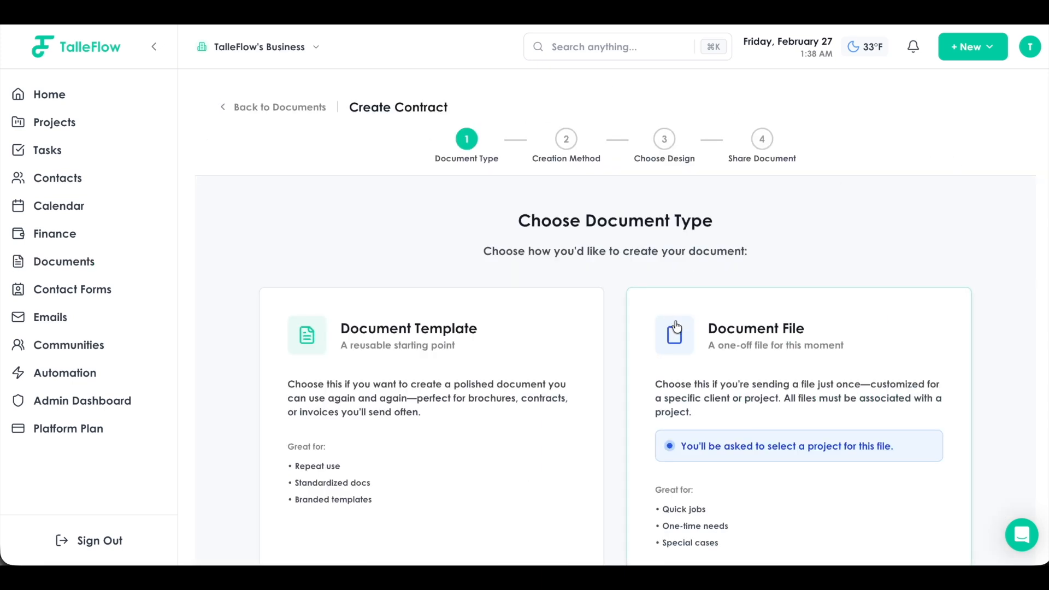
left_click(710, 339)
left_click(519, 251)
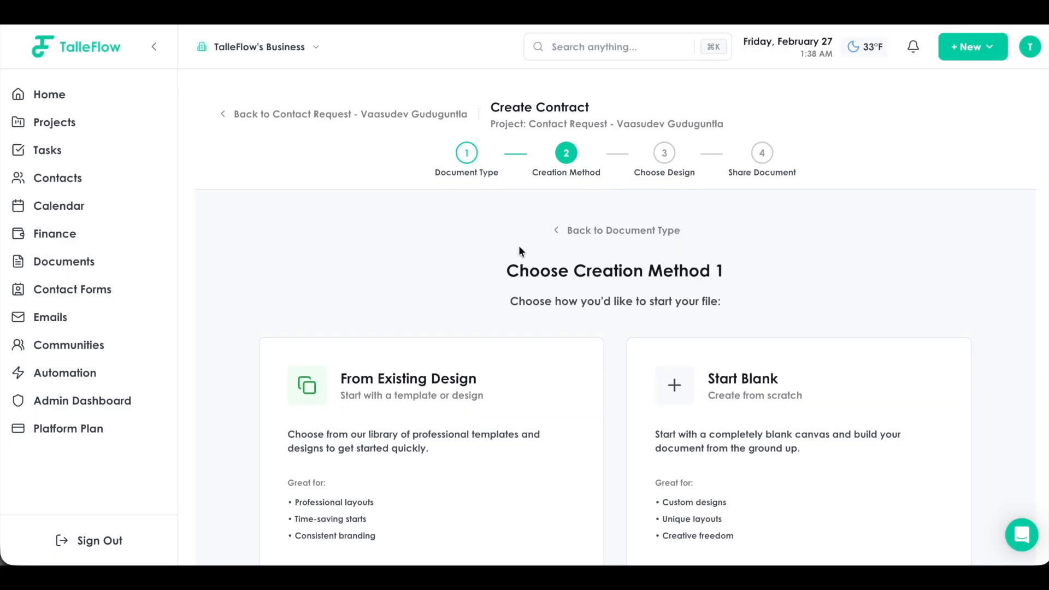
Step: Base the contract on an existing design, using the Mutual NDA library template
left_click(549, 398)
scroll(477, 347, "down", 5)
left_click(499, 382)
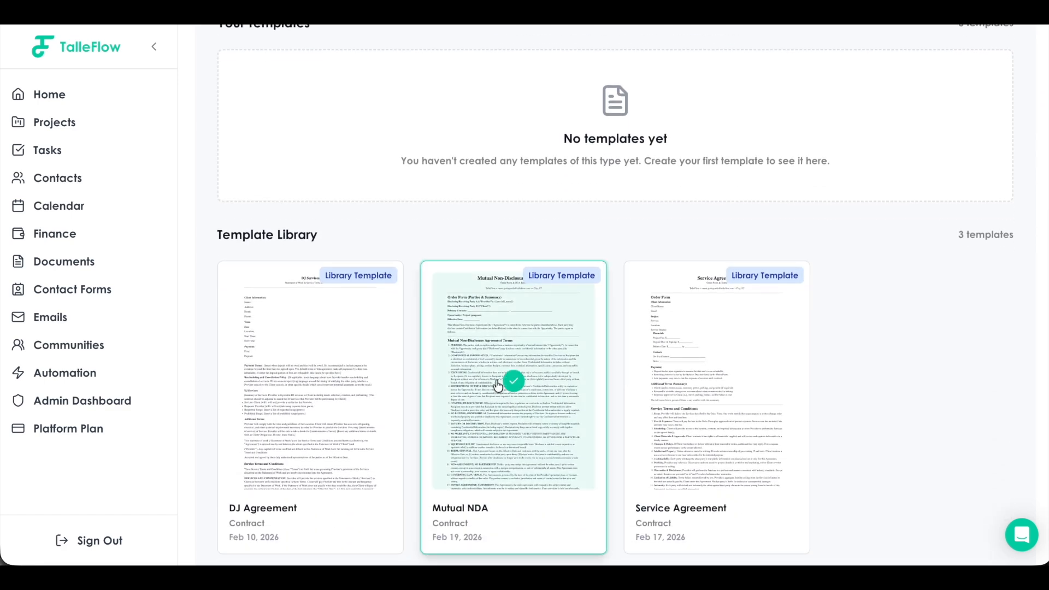
left_click(987, 112)
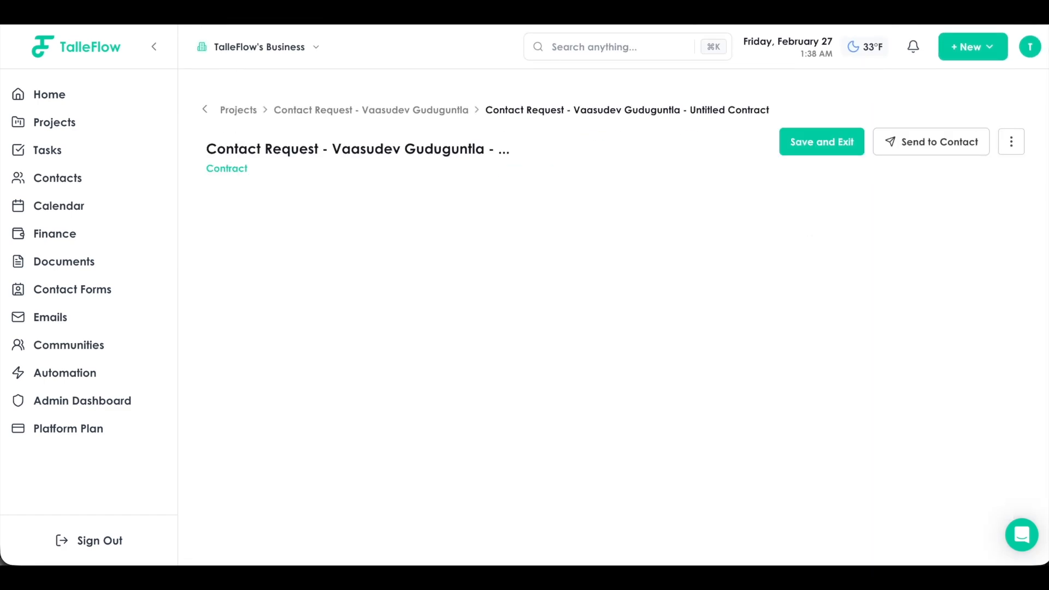
Step: Collapse the navigation sidebar and rename the contract as Service Agreement
left_click(154, 48)
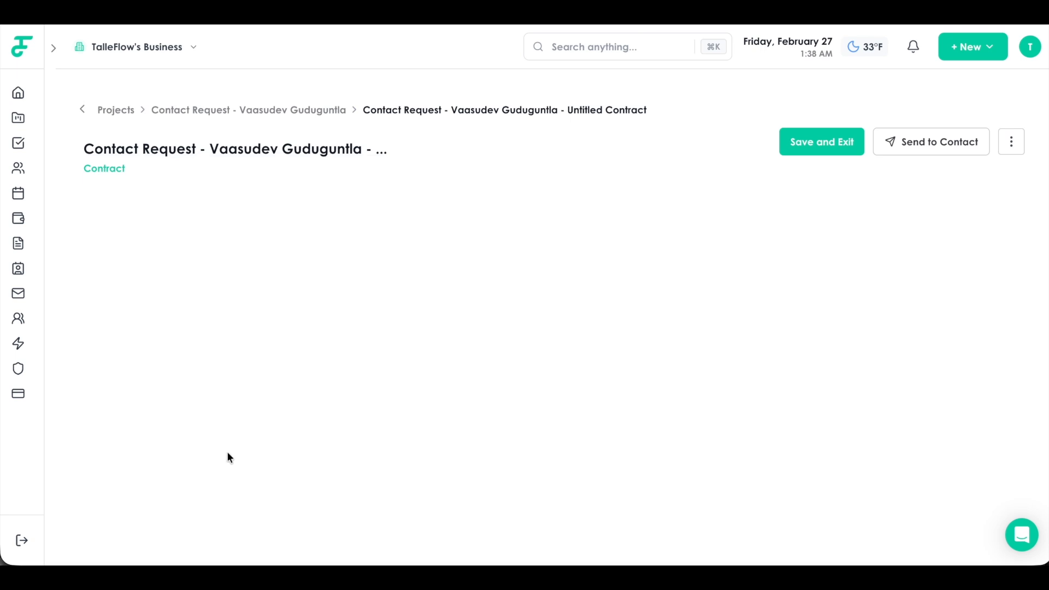
left_click(303, 153)
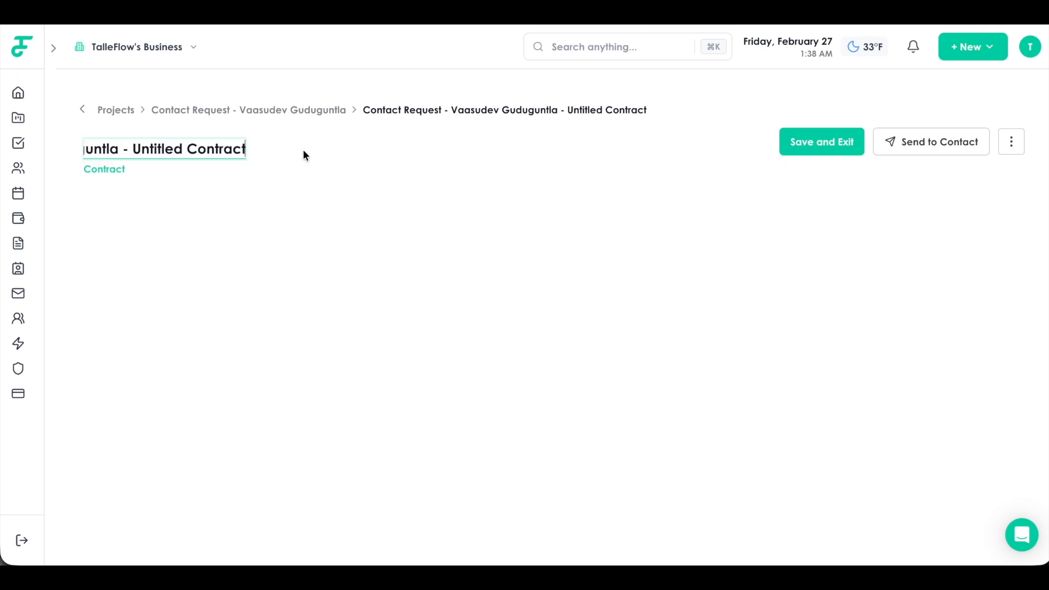
triple_click(211, 154)
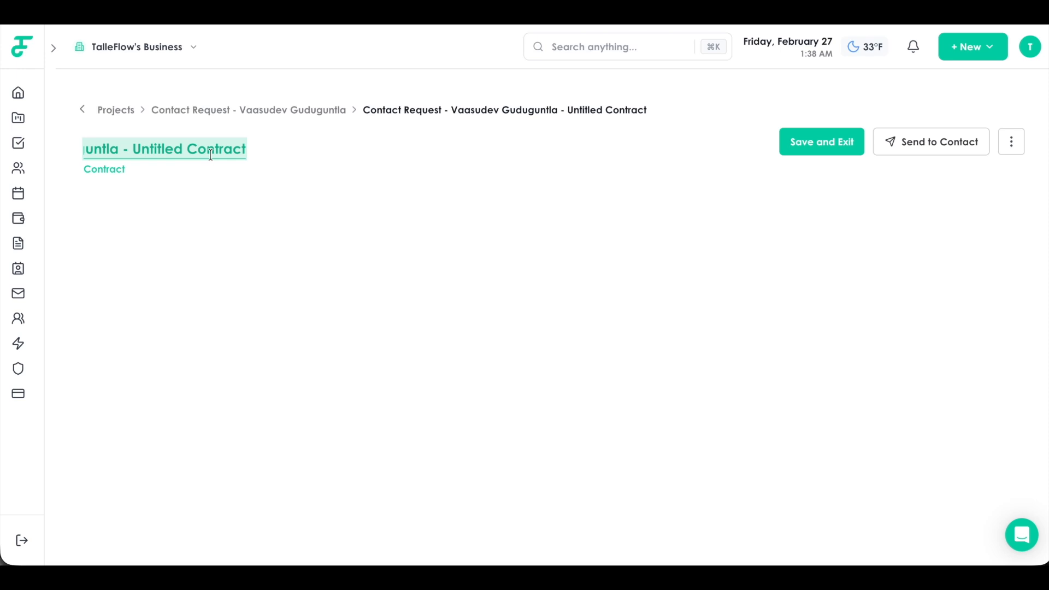
type("M")
key("BackSpace")
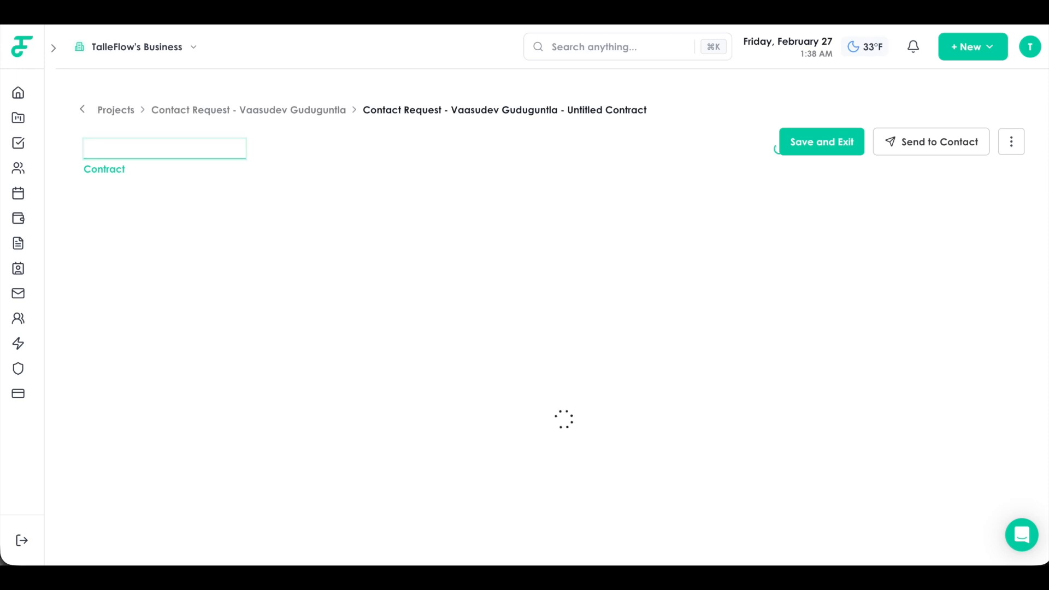
type("Service agre")
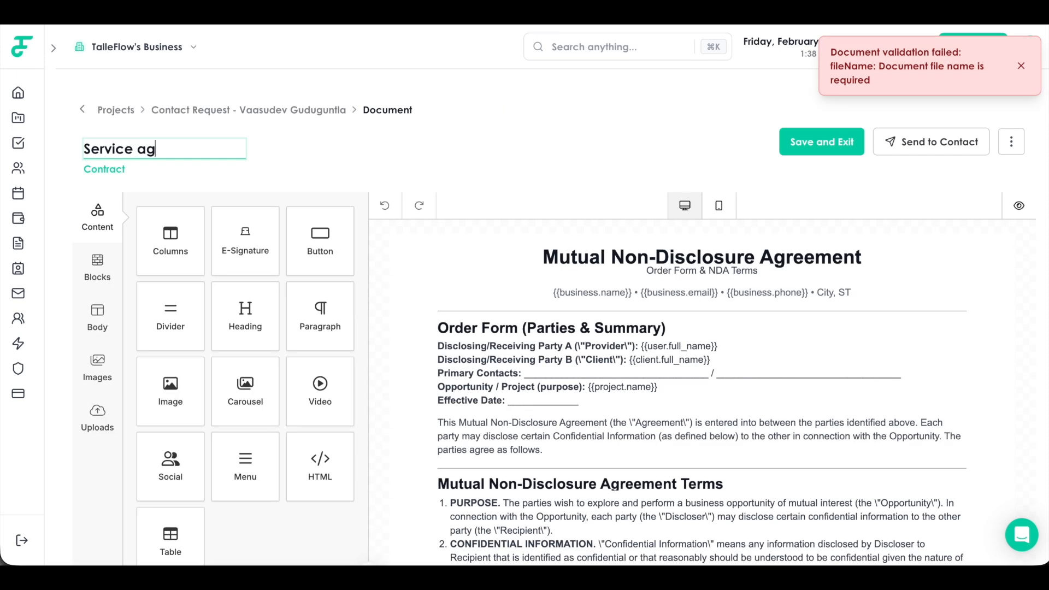
key("BackSpace")
key("BackSpace")
key("BackSpace")
key("BackSpace")
type("Agreement")
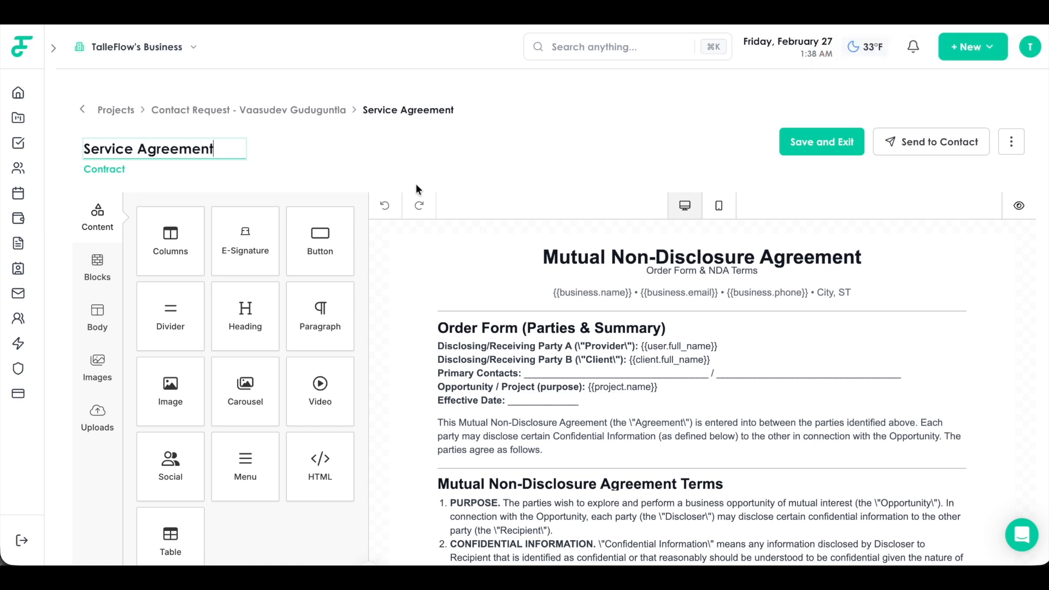
left_click(588, 167)
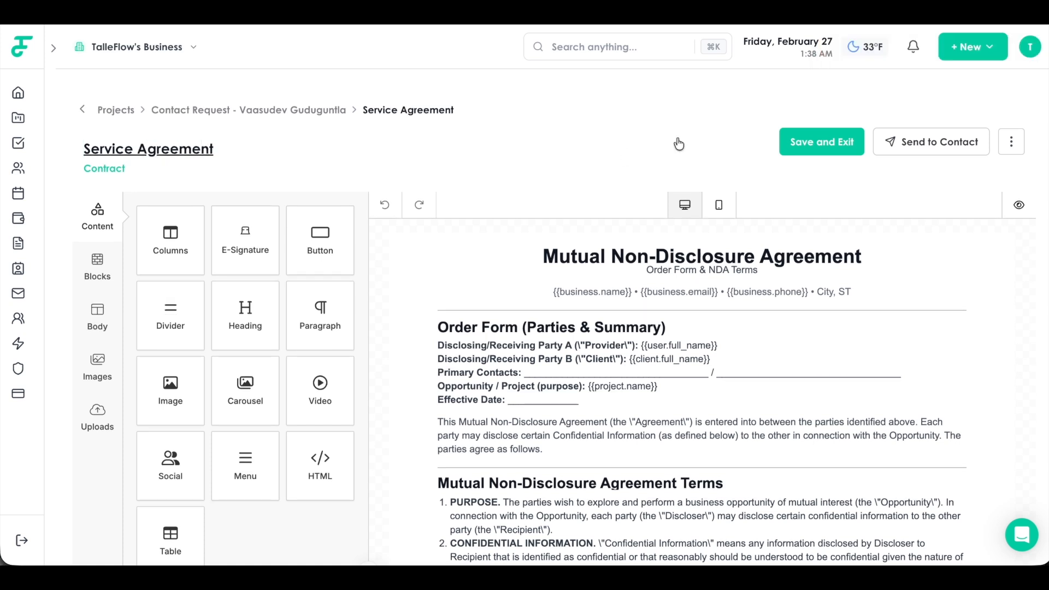
Step: Proceed to the contact selection for sending the Service Agreement contract
left_click(950, 152)
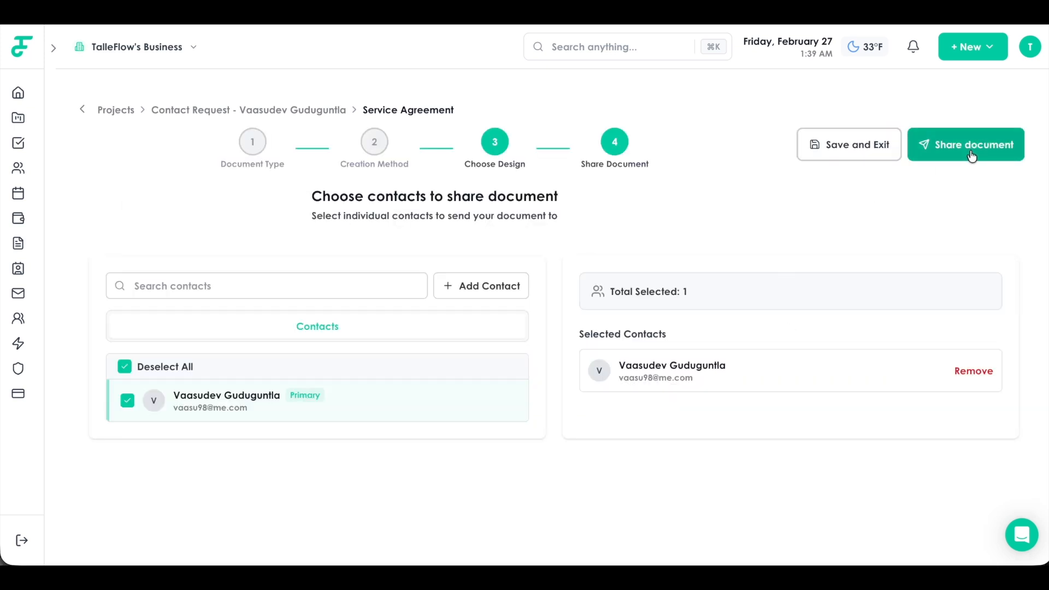